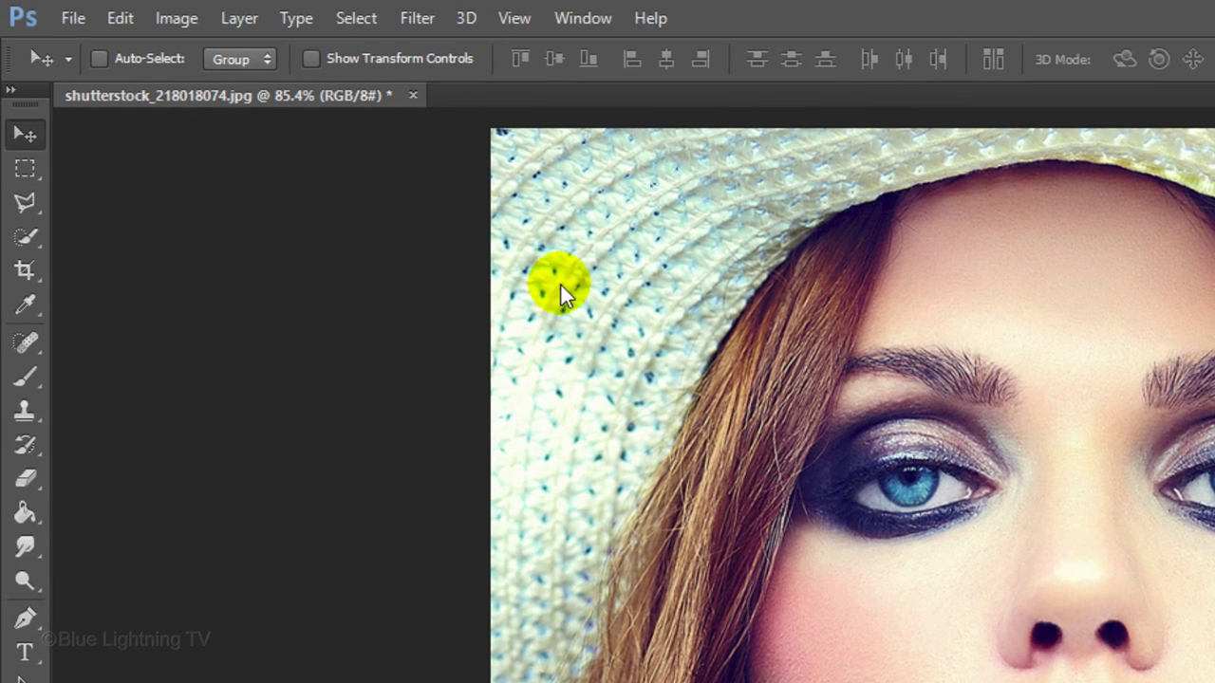
Show the rulers and turn on snapping.
{"action": "left_click", "coordinate": [516, 21]}
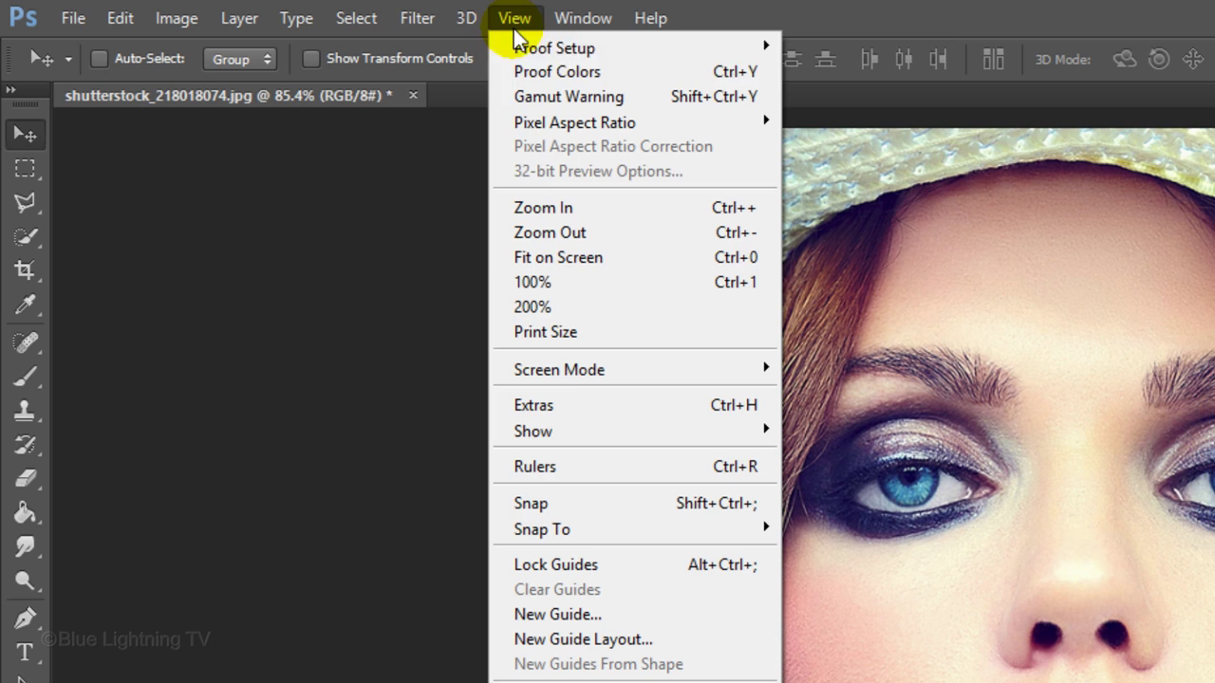
{"action": "left_click", "coordinate": [536, 467]}
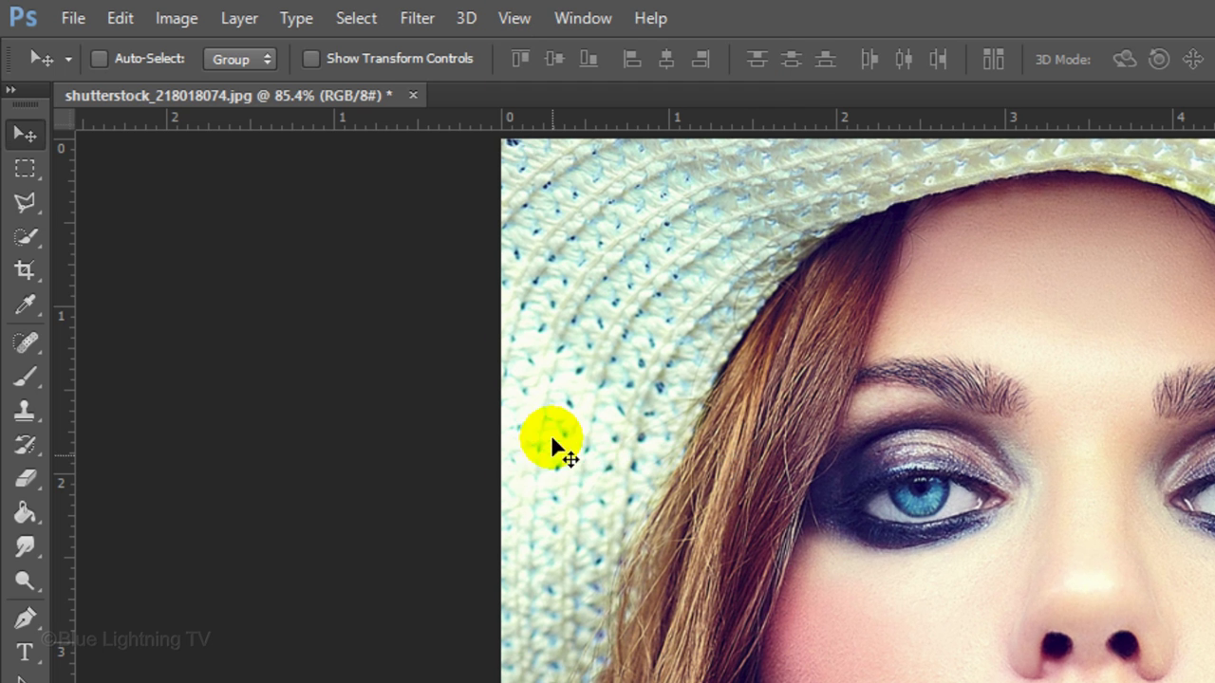
{"action": "left_click", "coordinate": [514, 17]}
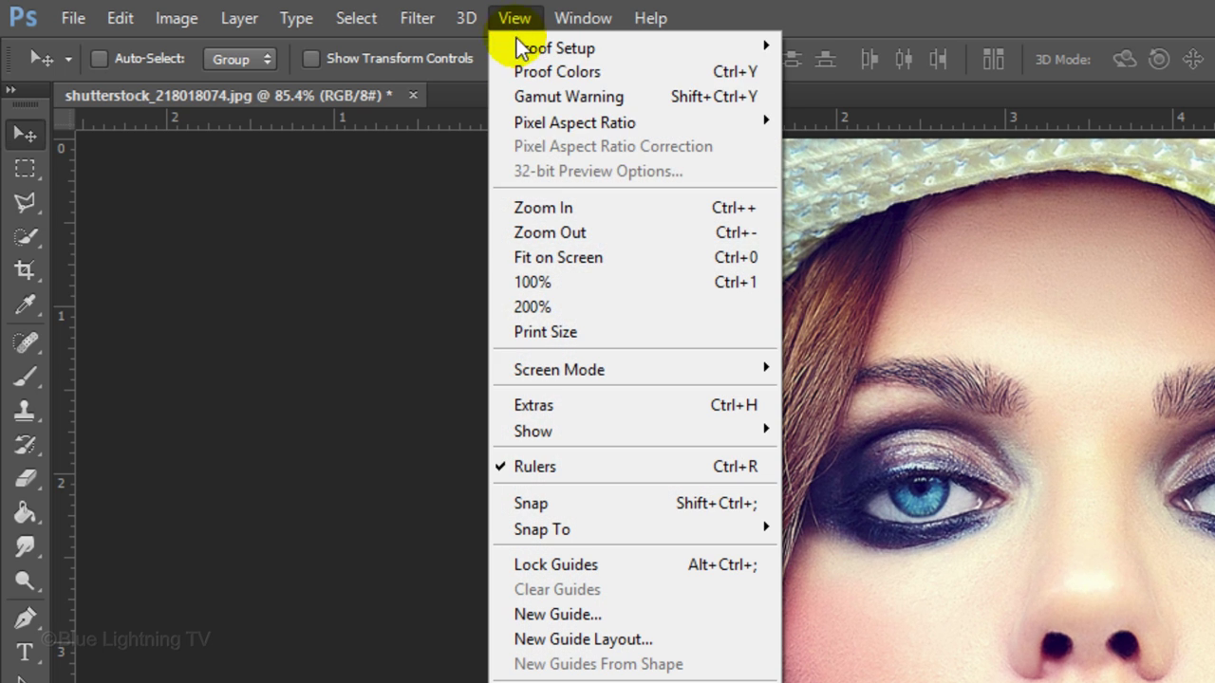
{"action": "left_click", "coordinate": [550, 507]}
Show the grid over the portrait image.
{"action": "left_click", "coordinate": [516, 17]}
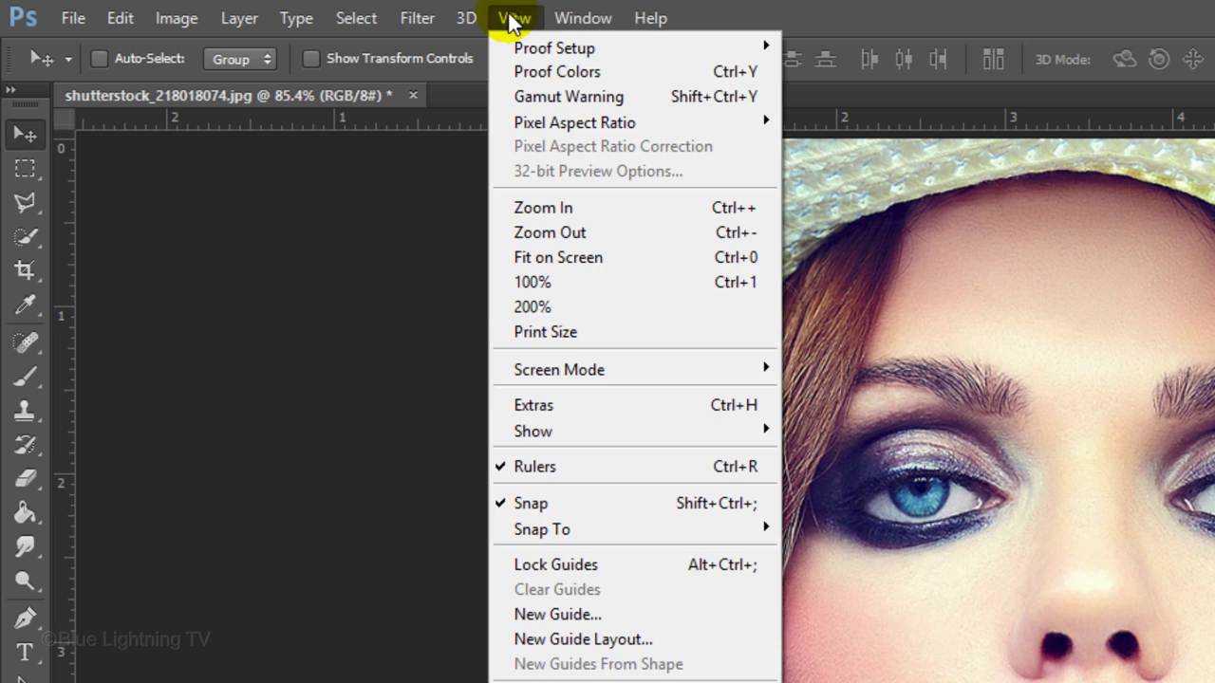
{"action": "mouse_move", "coordinate": [529, 439]}
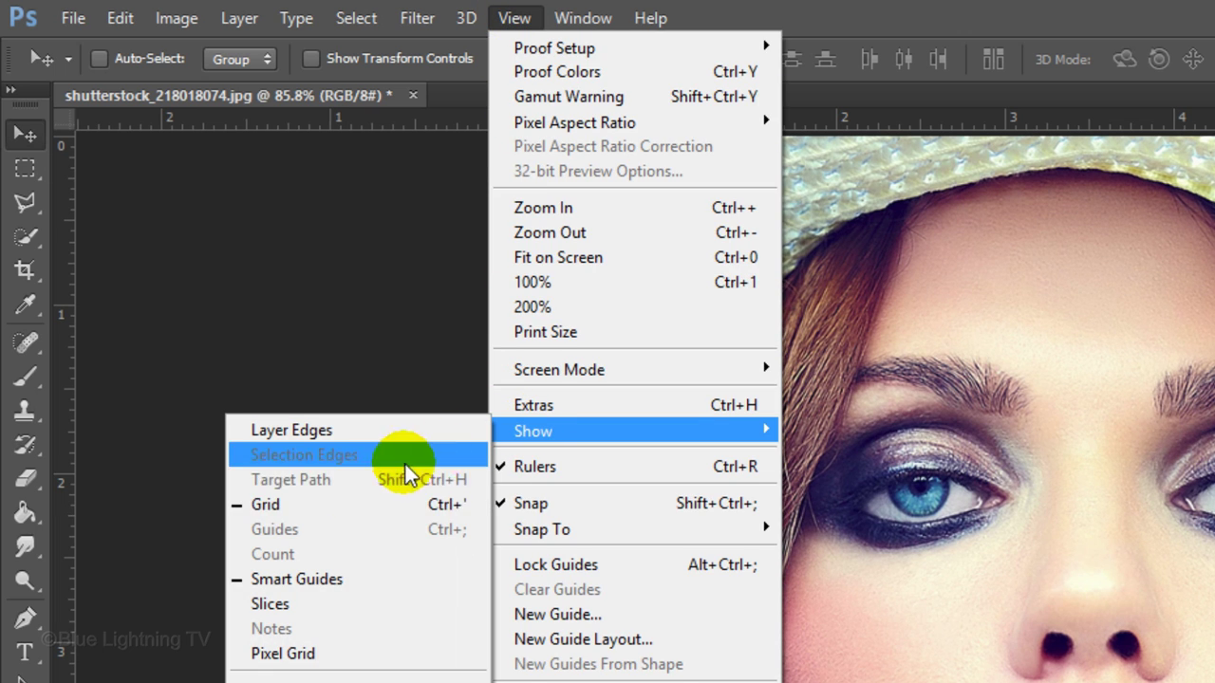
{"action": "left_click", "coordinate": [273, 506]}
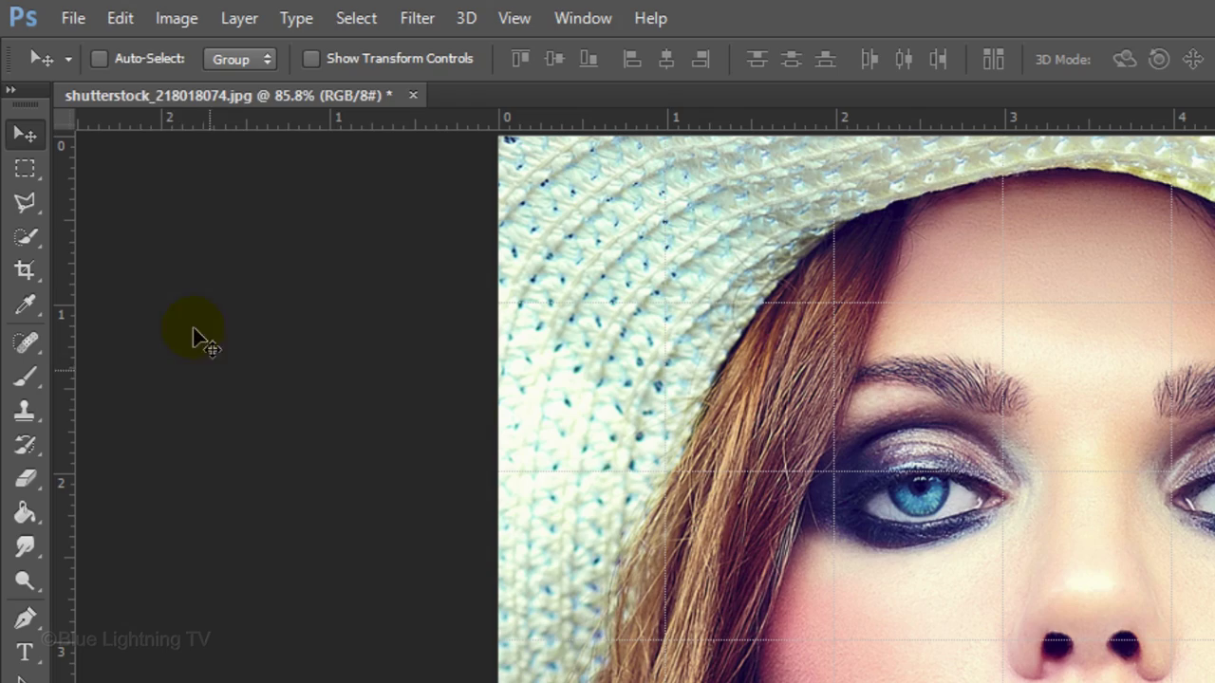
In the Guides, Grid & Slices preferences, set the grid style to Lines and the gridline unit to Pixels.
{"action": "left_click", "coordinate": [122, 19]}
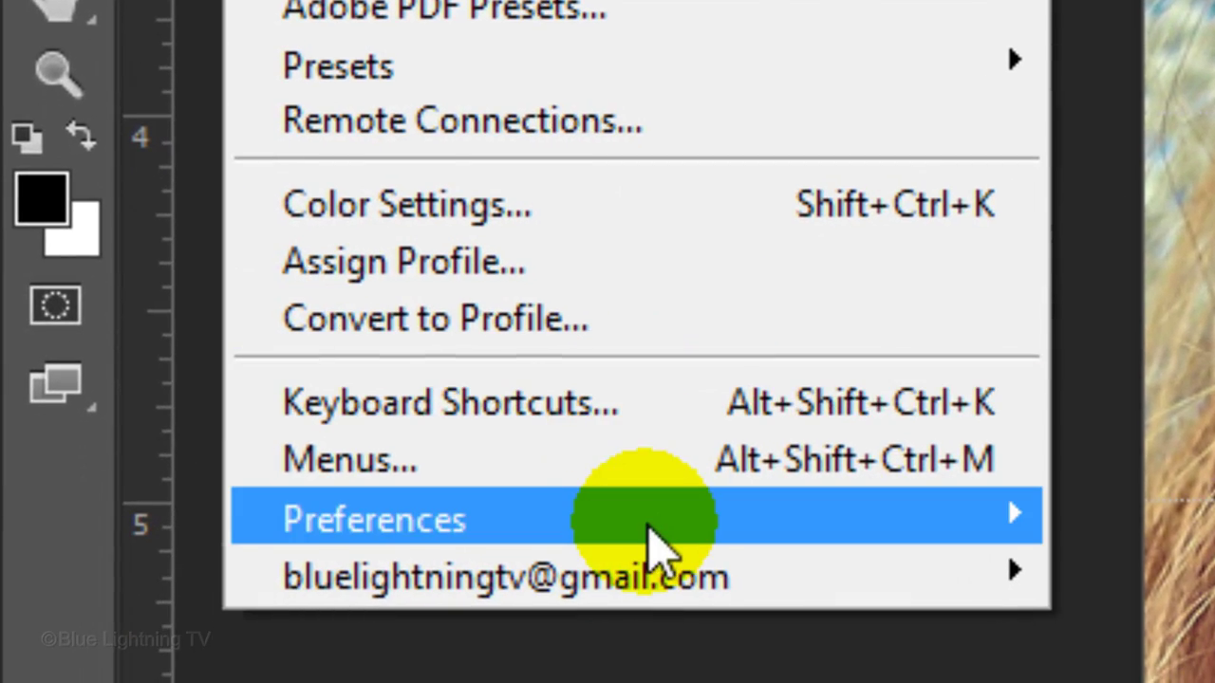
{"action": "mouse_move", "coordinate": [649, 527]}
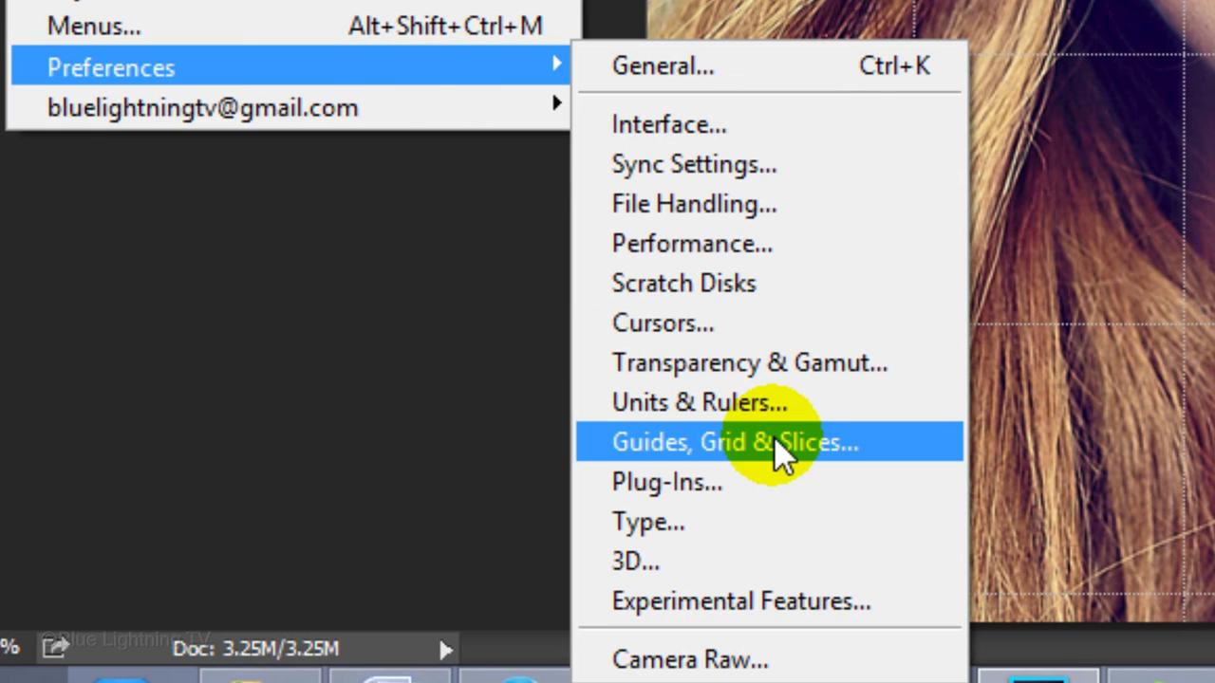
{"action": "left_click", "coordinate": [773, 437]}
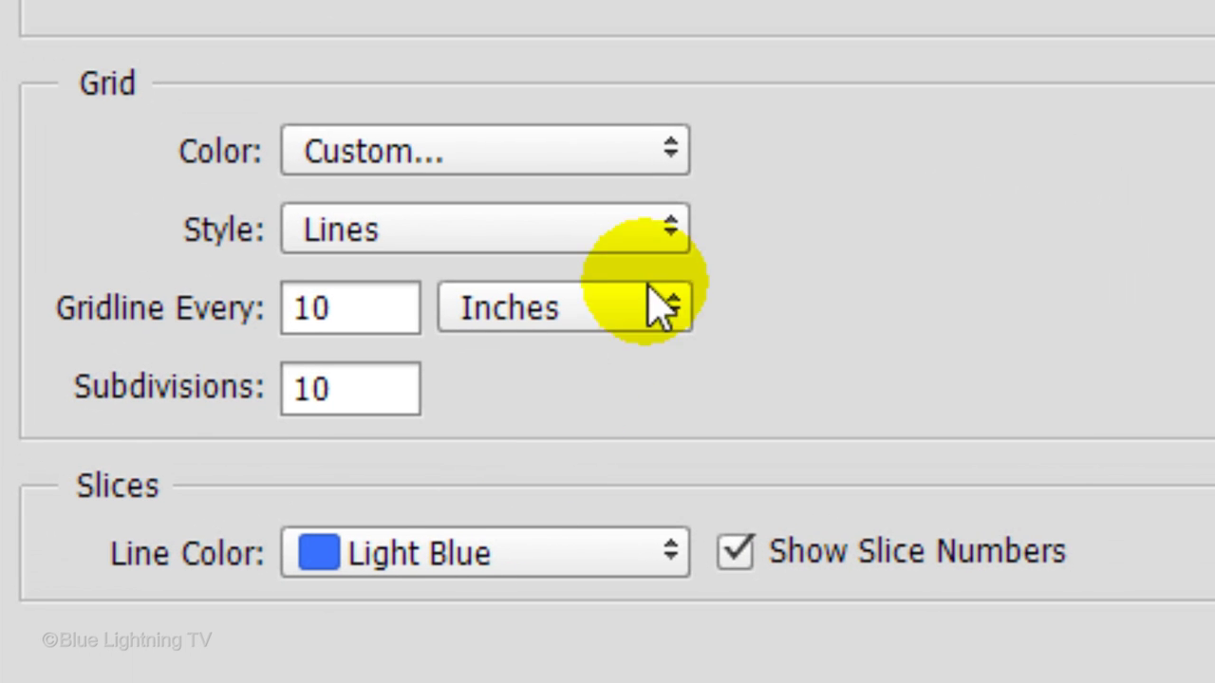
{"action": "left_click", "coordinate": [663, 217]}
{"action": "left_click", "coordinate": [659, 216]}
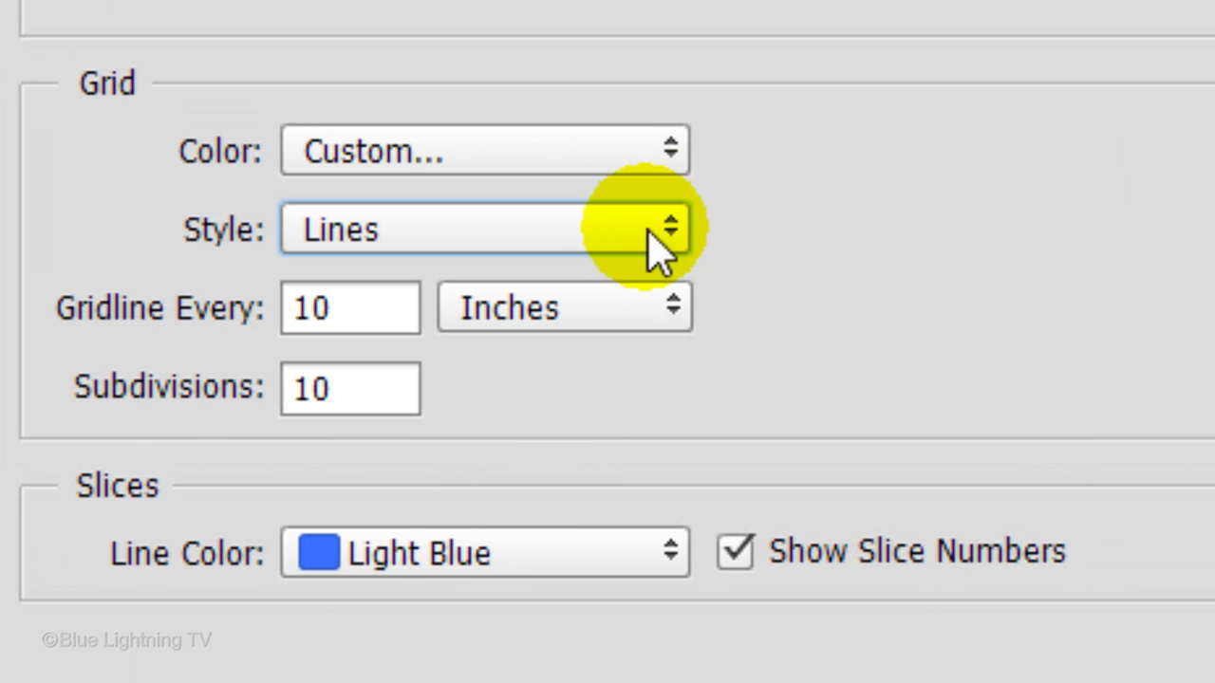
{"action": "left_click", "coordinate": [638, 310]}
{"action": "left_click", "coordinate": [612, 361]}
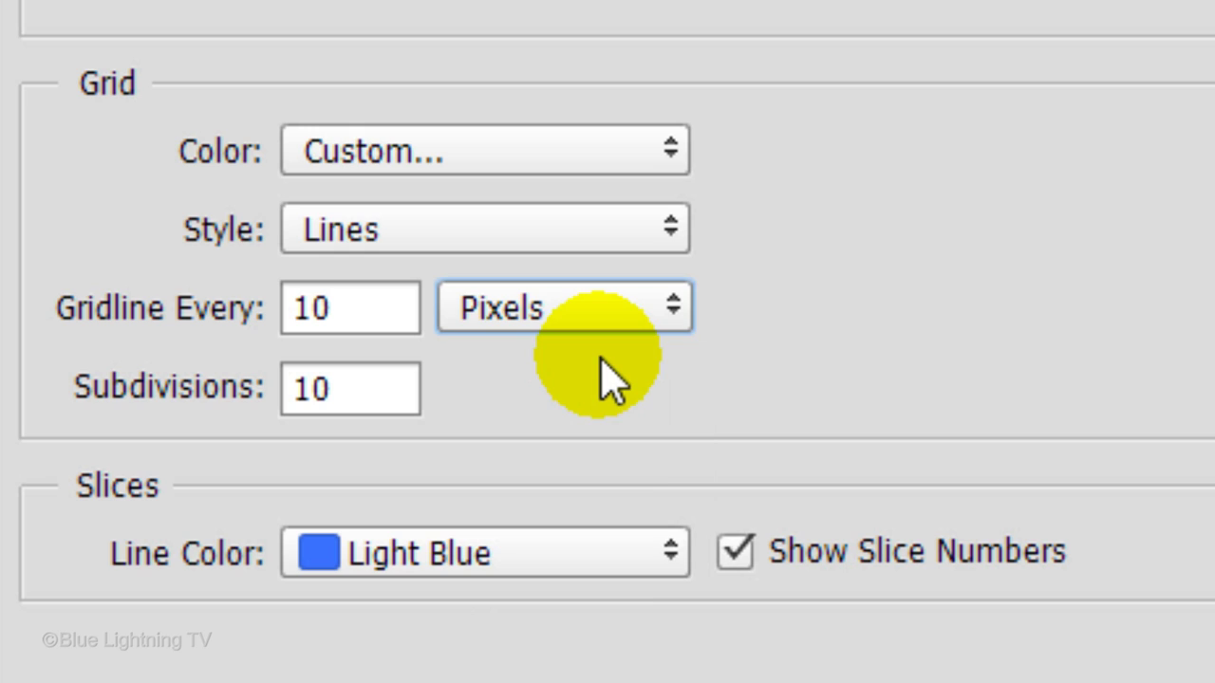
Set the grid to one gridline every 20 pixels with 1 subdivision.
{"action": "left_click", "coordinate": [382, 306]}
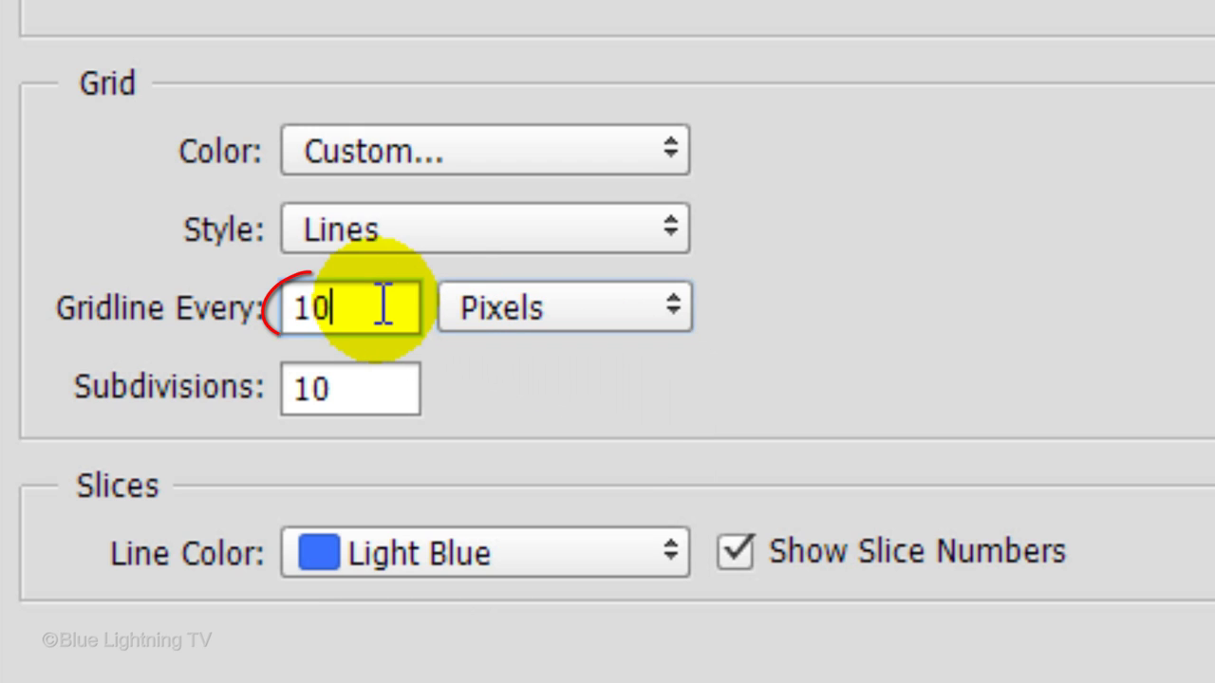
{"action": "key", "text": "BackSpace"}
{"action": "key", "text": "BackSpace"}
{"action": "type", "text": "20"}
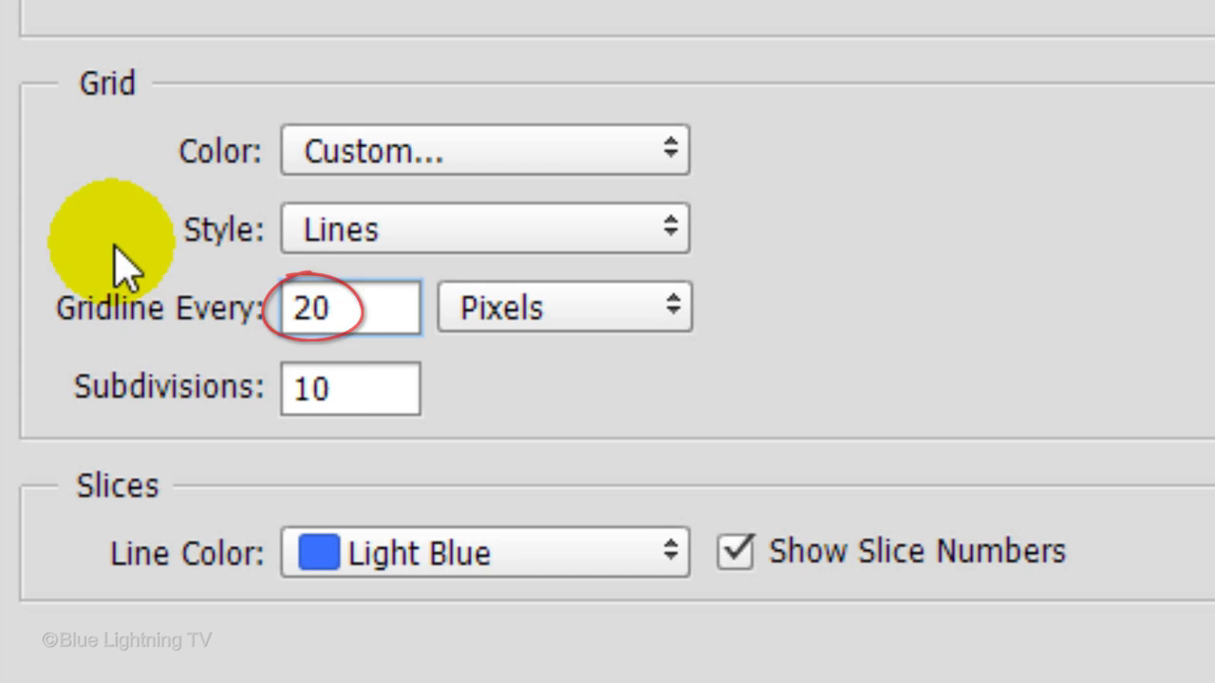
{"action": "left_click", "coordinate": [353, 390]}
{"action": "key", "text": "BackSpace"}
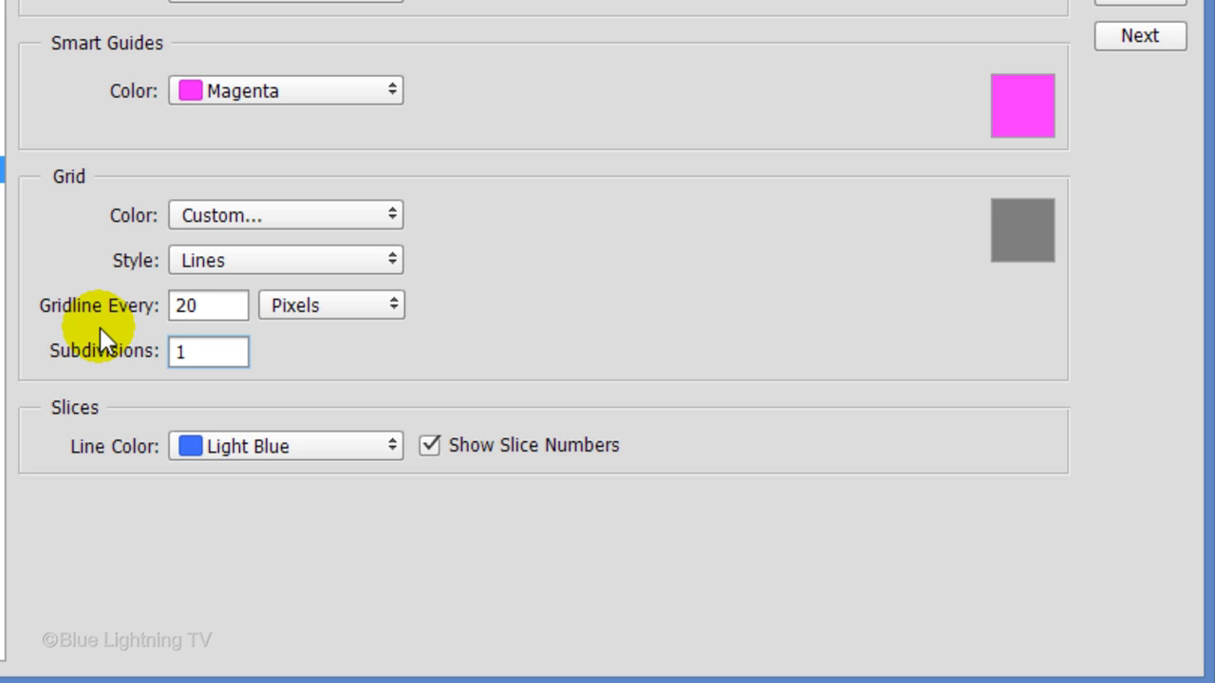
Use the gray 808080 as the grid color and apply the preferences.
{"action": "left_click", "coordinate": [1032, 223]}
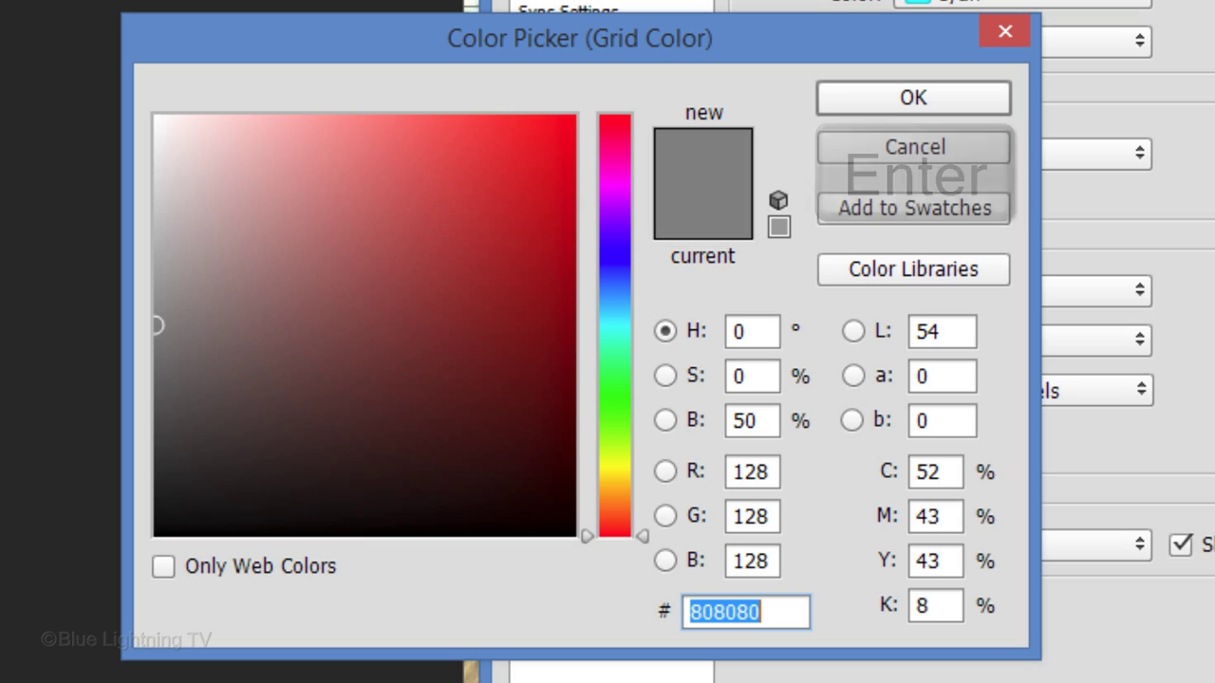
{"action": "key", "text": "Return"}
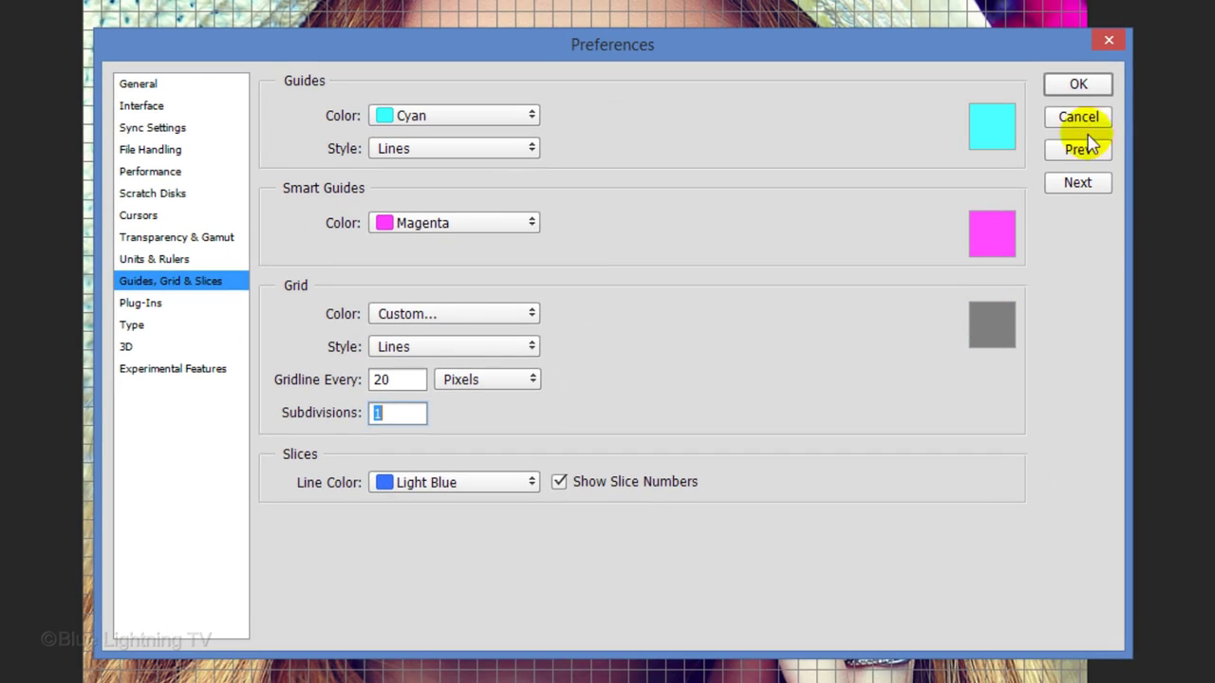
{"action": "left_click", "coordinate": [1104, 86]}
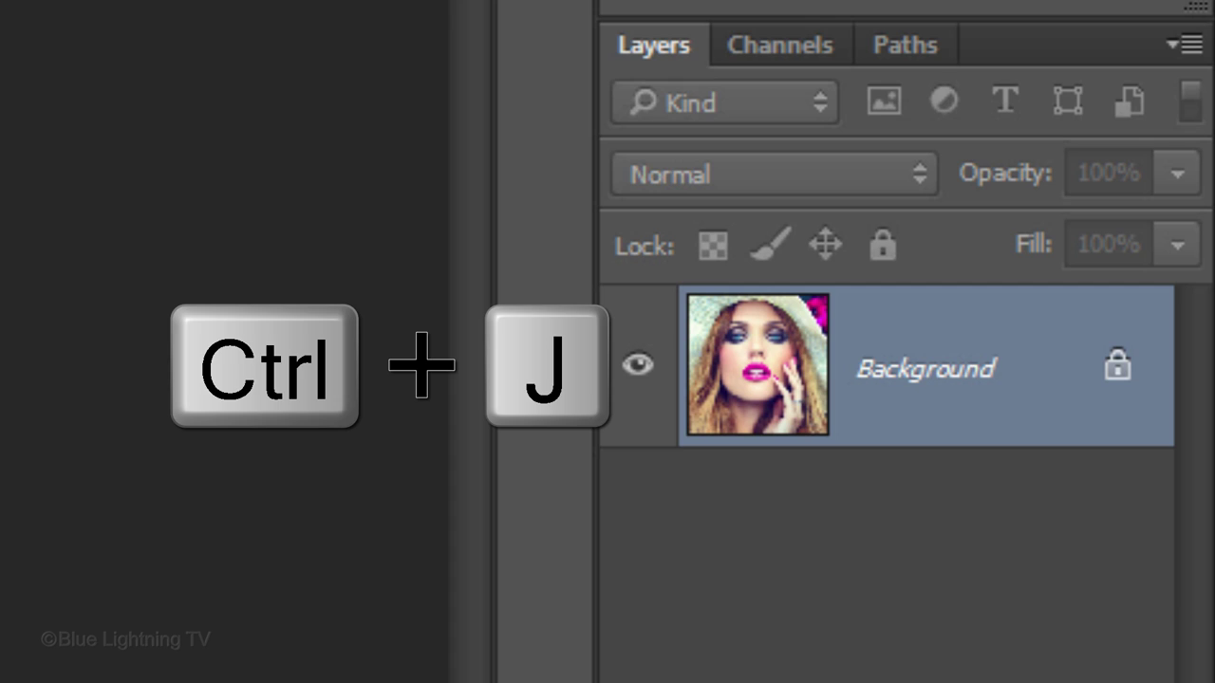
Duplicate the Background layer and activate the Polygonal Lasso Tool for work on the eye with blue-black makeup beside the hair.
{"action": "key", "text": "ctrl+j"}
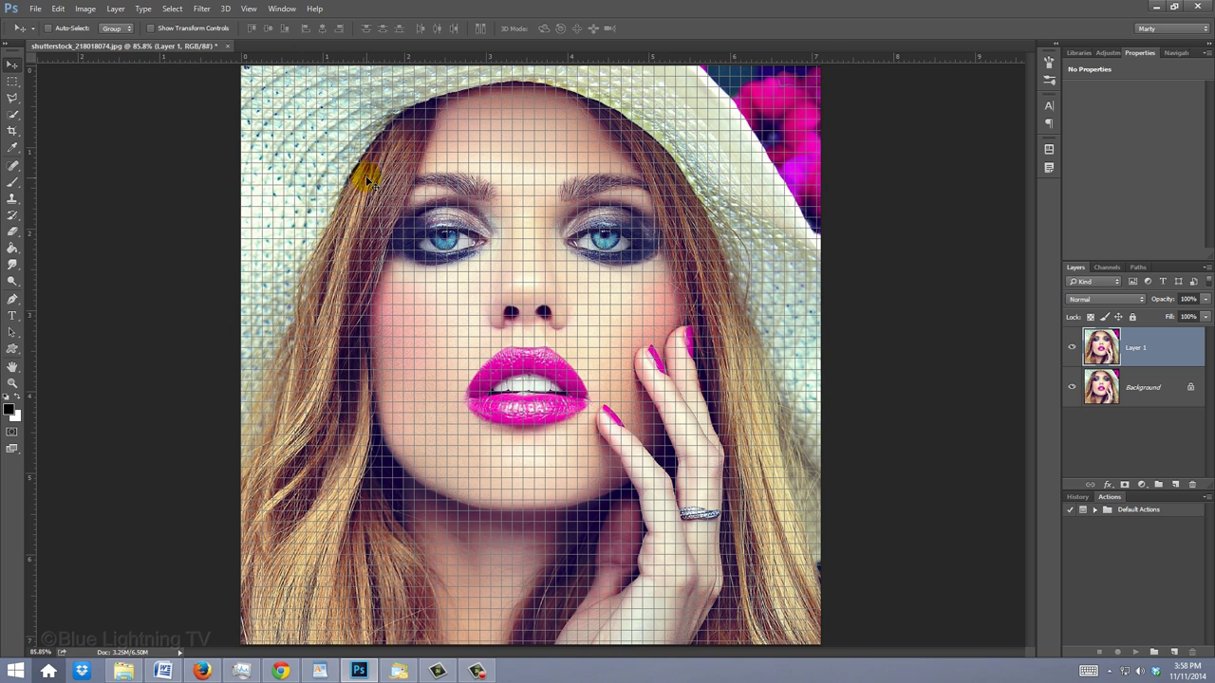
{"action": "key", "text": "z"}
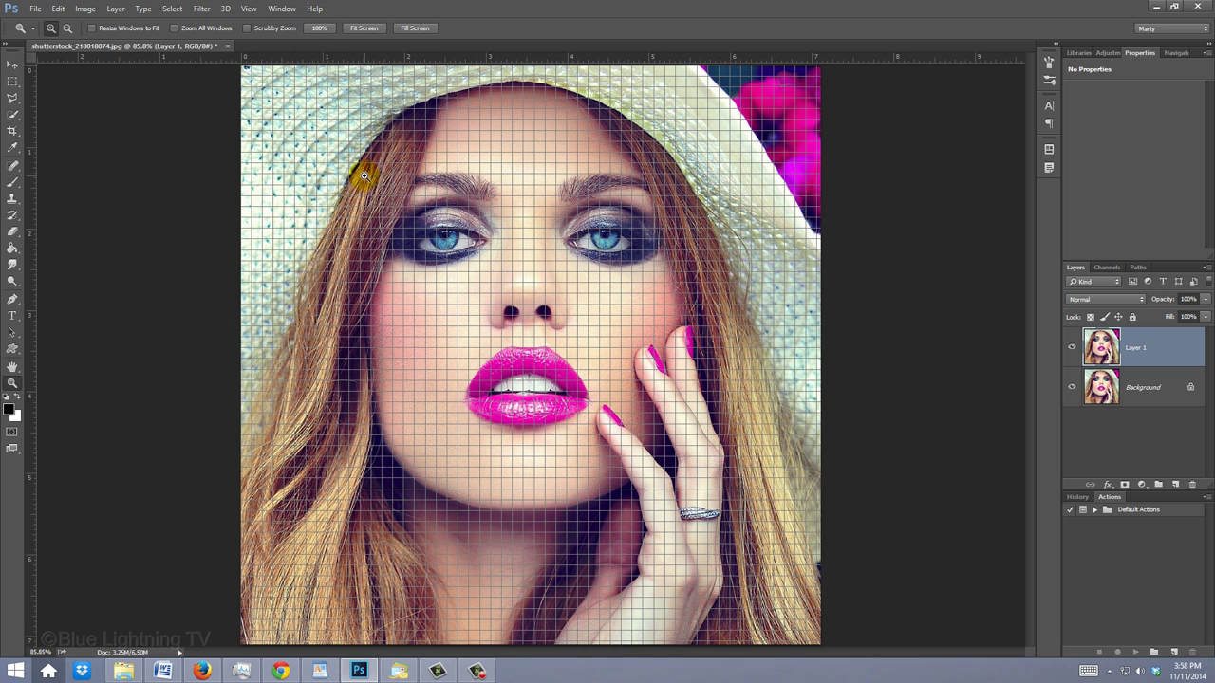
{"action": "left_click_drag", "start_coordinate": [364, 176], "coordinate": [534, 299]}
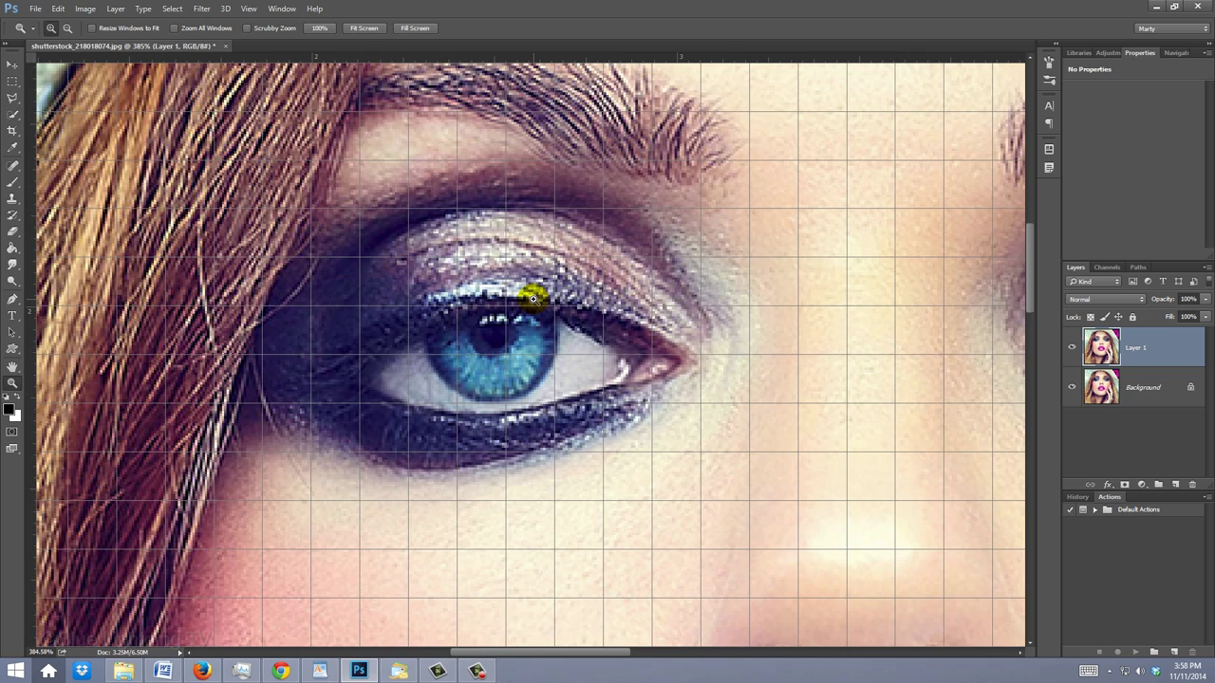
{"action": "key", "text": "space"}
{"action": "left_click_drag", "start_coordinate": [532, 299], "coordinate": [583, 364]}
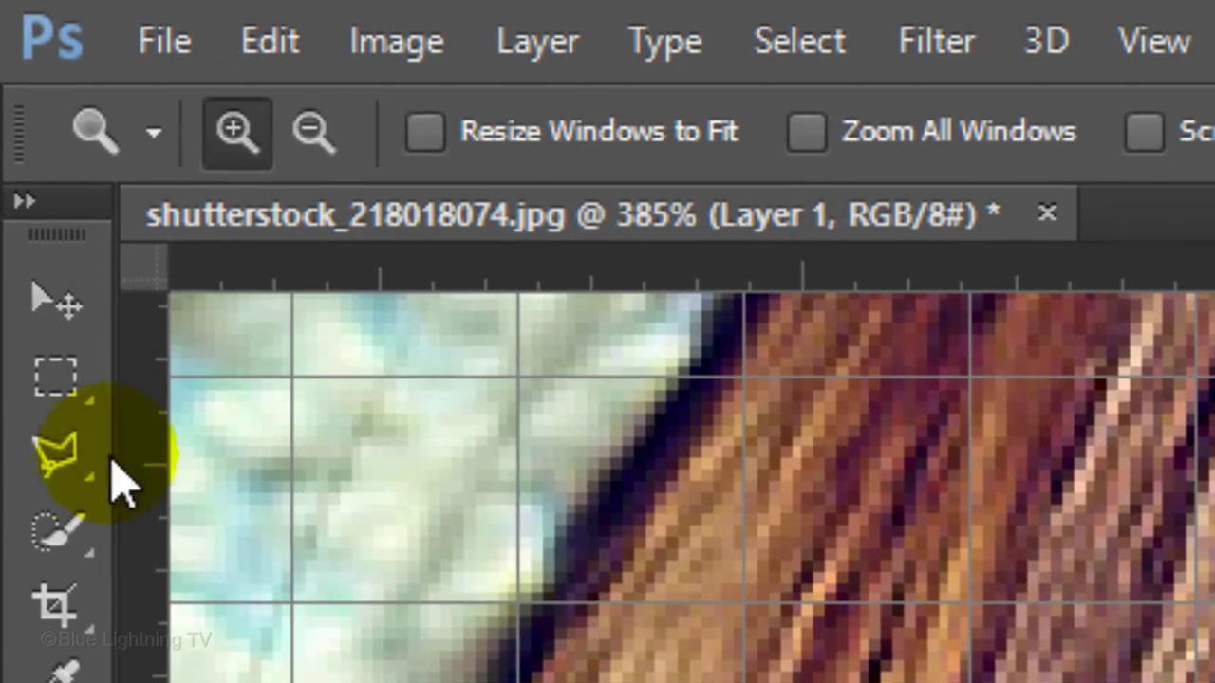
{"action": "left_click", "coordinate": [12, 98]}
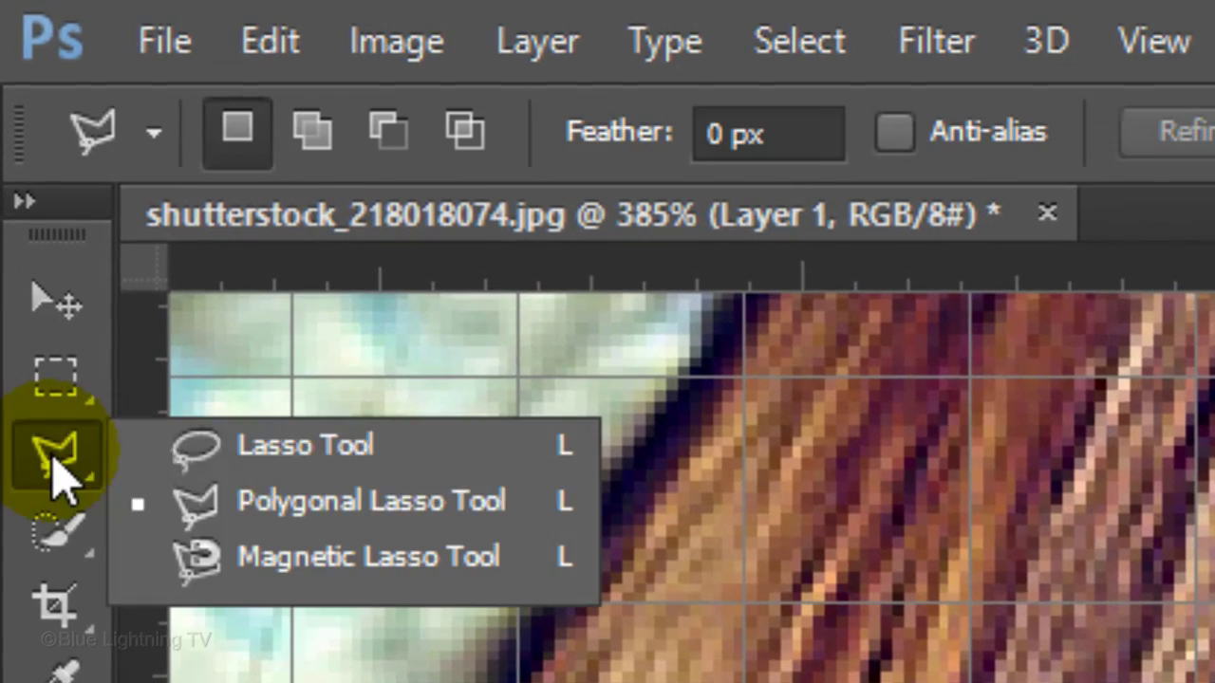
{"action": "left_click", "coordinate": [310, 503]}
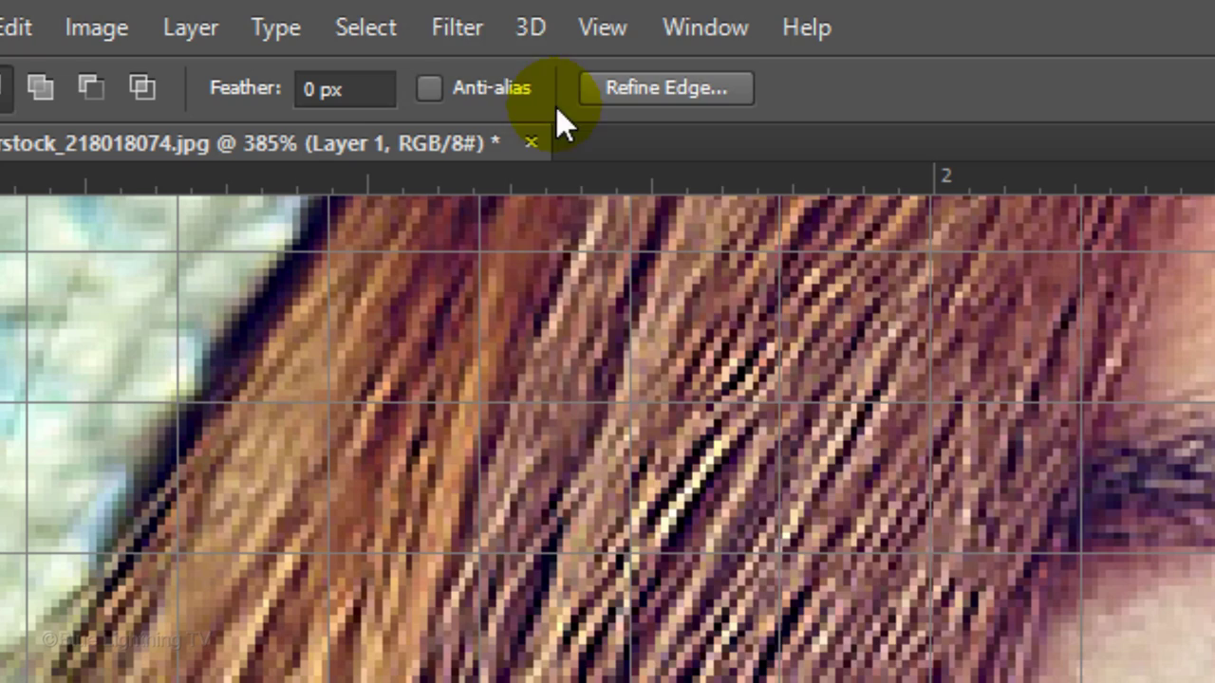
Apply the Average blur to two adjoining triangular selections between the inner end of the eyebrow and the inner eye corner.
{"action": "left_click", "coordinate": [448, 27]}
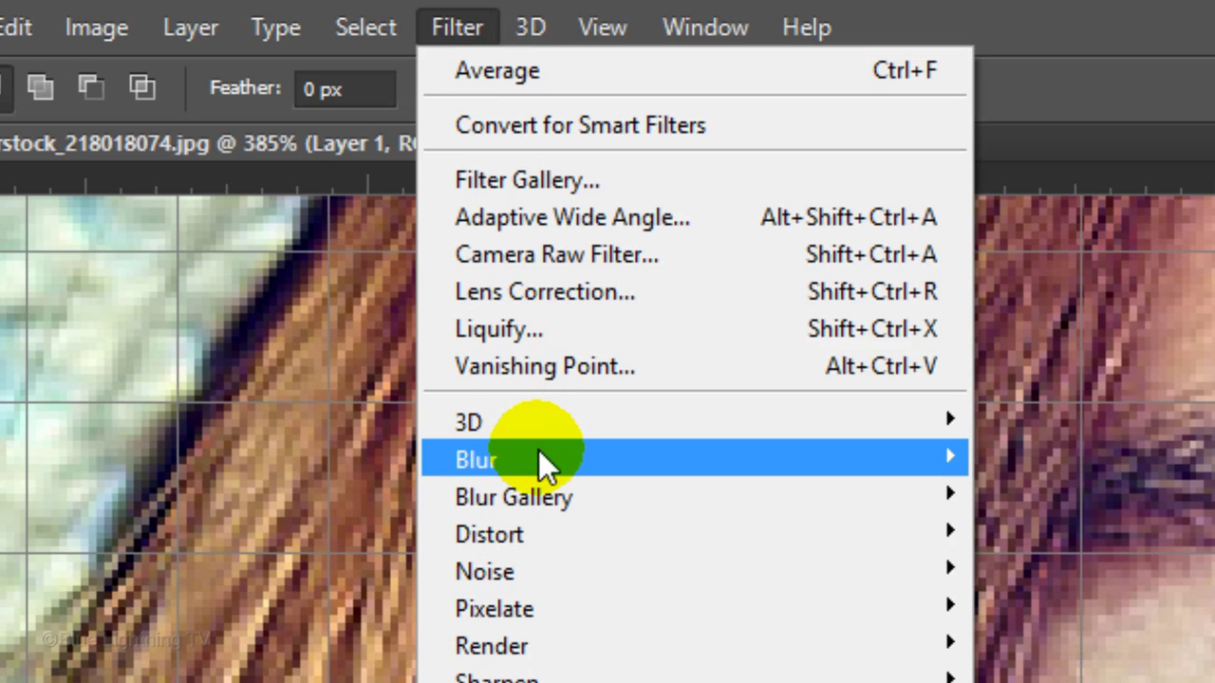
{"action": "mouse_move", "coordinate": [538, 452]}
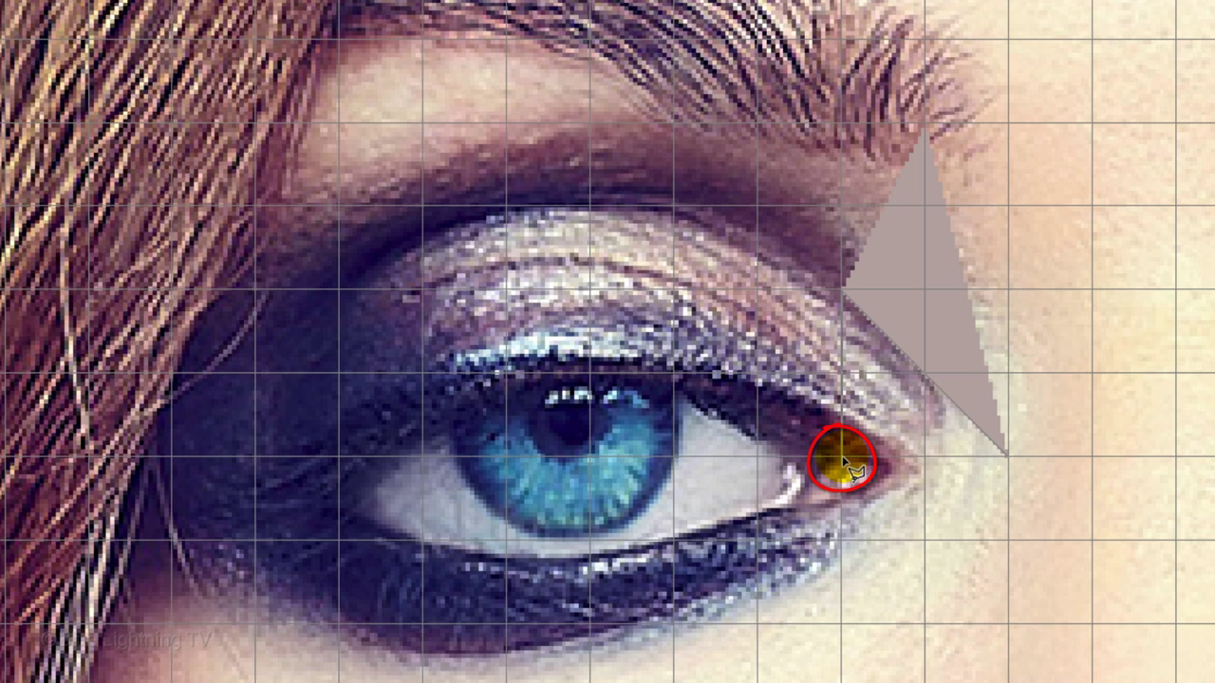
{"action": "left_click", "coordinate": [1008, 458]}
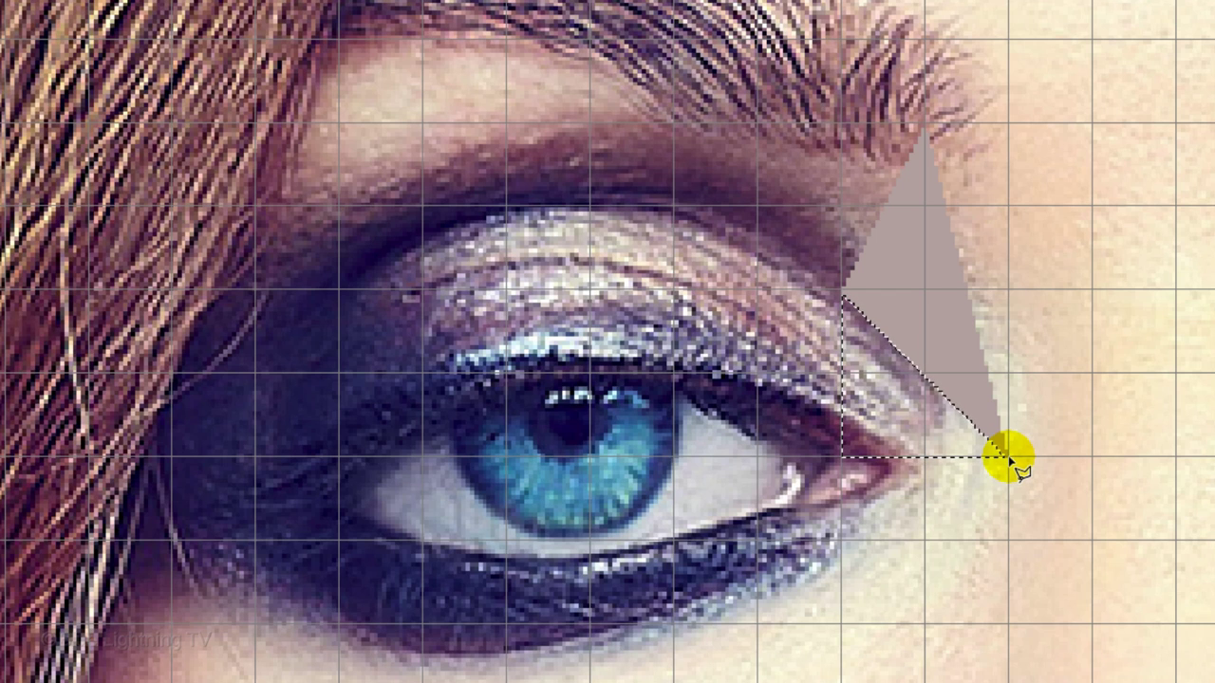
{"action": "key", "text": "ctrl+f"}
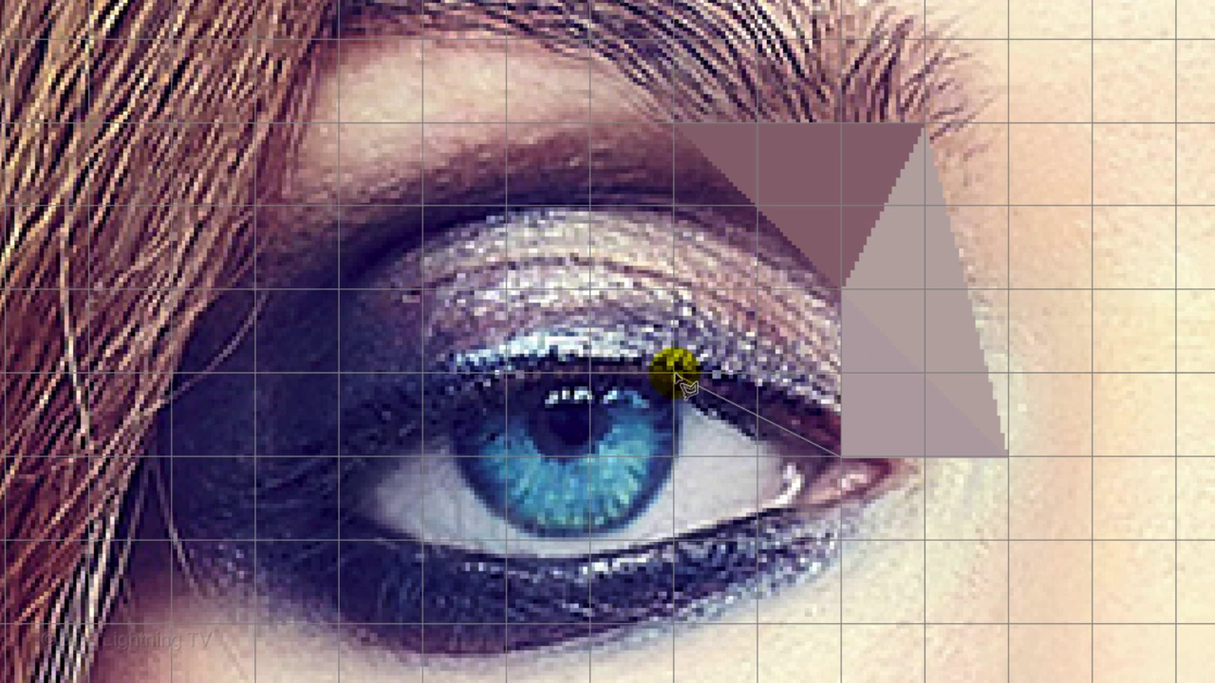
Repeat the Average blur on two grid-snapped triangles between the inner eye corner and the upper lash line, clearing each selection.
{"action": "key", "text": "ctrl+f"}
{"action": "key", "text": "ctrl+d"}
{"action": "left_click", "coordinate": [674, 373]}
{"action": "left_click", "coordinate": [841, 288]}
{"action": "left_click", "coordinate": [841, 373]}
{"action": "left_click", "coordinate": [674, 372]}
{"action": "key", "text": "ctrl+f"}
{"action": "key", "text": "ctrl+d"}
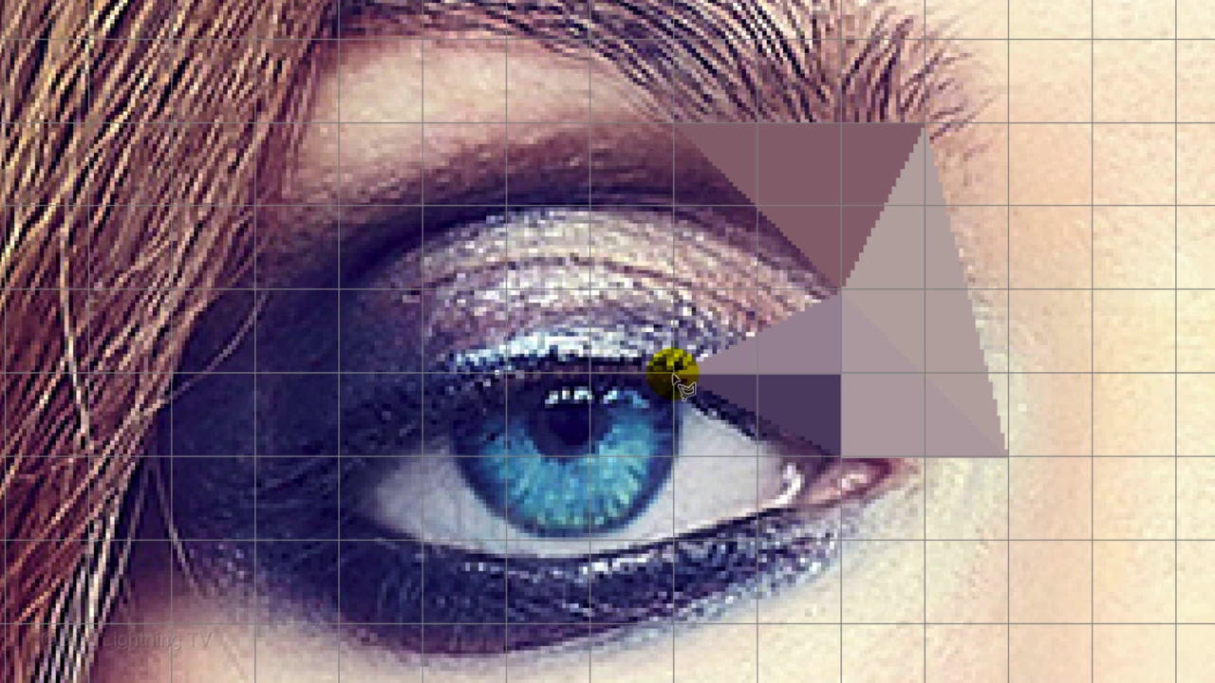
Select a triangle on the inner half of the upper eyelid, average its color and deselect.
{"action": "left_click", "coordinate": [673, 373]}
{"action": "left_click", "coordinate": [589, 206]}
{"action": "left_click", "coordinate": [841, 289]}
{"action": "left_click", "coordinate": [674, 373]}
{"action": "key", "text": "ctrl+f"}
{"action": "key", "text": "ctrl+d"}
Select the narrow triangle between the eyelid crease and the eyebrow, average its color and deselect.
{"action": "left_click", "coordinate": [841, 288]}
{"action": "left_click", "coordinate": [674, 122]}
{"action": "left_click", "coordinate": [589, 206]}
{"action": "left_click", "coordinate": [841, 288]}
{"action": "key", "text": "ctrl+f"}
{"action": "key", "text": "ctrl+d"}
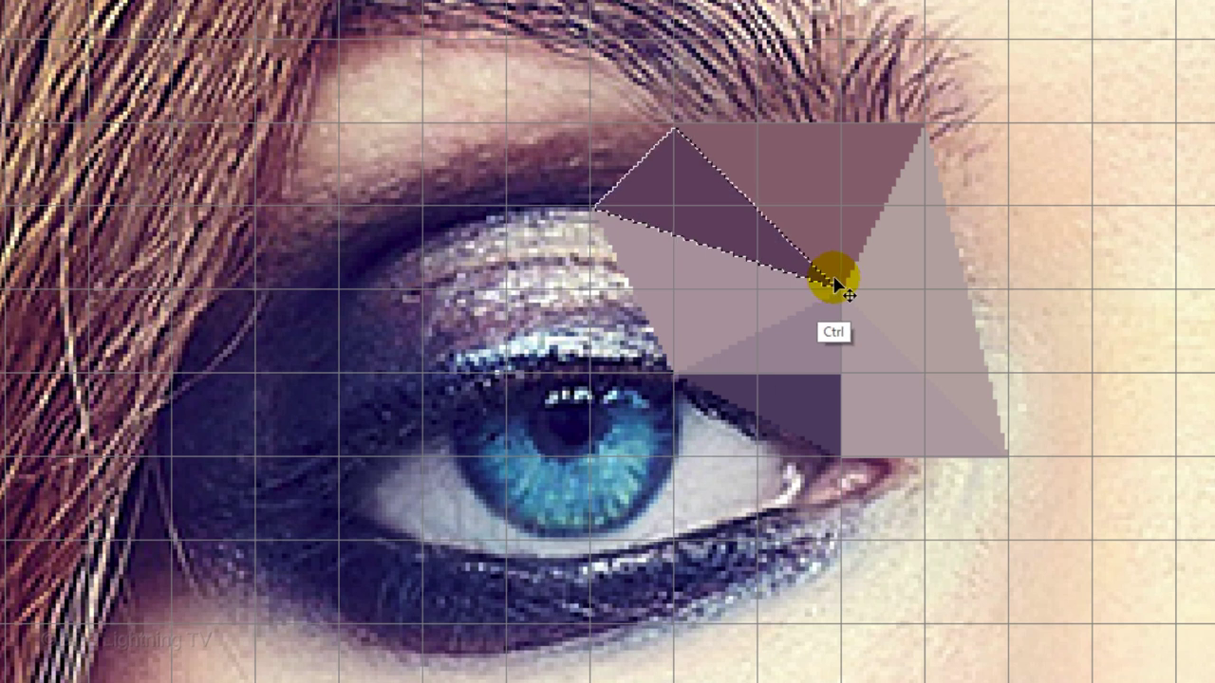
Select the upper eyelid triangle whose base runs along the top of the iris, average its color and deselect.
{"action": "left_click", "coordinate": [589, 206]}
{"action": "left_click", "coordinate": [673, 373]}
{"action": "left_click", "coordinate": [506, 373]}
{"action": "key", "text": "ctrl+f"}
{"action": "key", "text": "ctrl+d"}
Select the adjoining inverted triangle on the outer half of the upper eyelid, average its color and deselect.
{"action": "left_click", "coordinate": [505, 373]}
{"action": "left_click", "coordinate": [423, 206]}
{"action": "left_click", "coordinate": [589, 206]}
{"action": "left_click", "coordinate": [506, 373]}
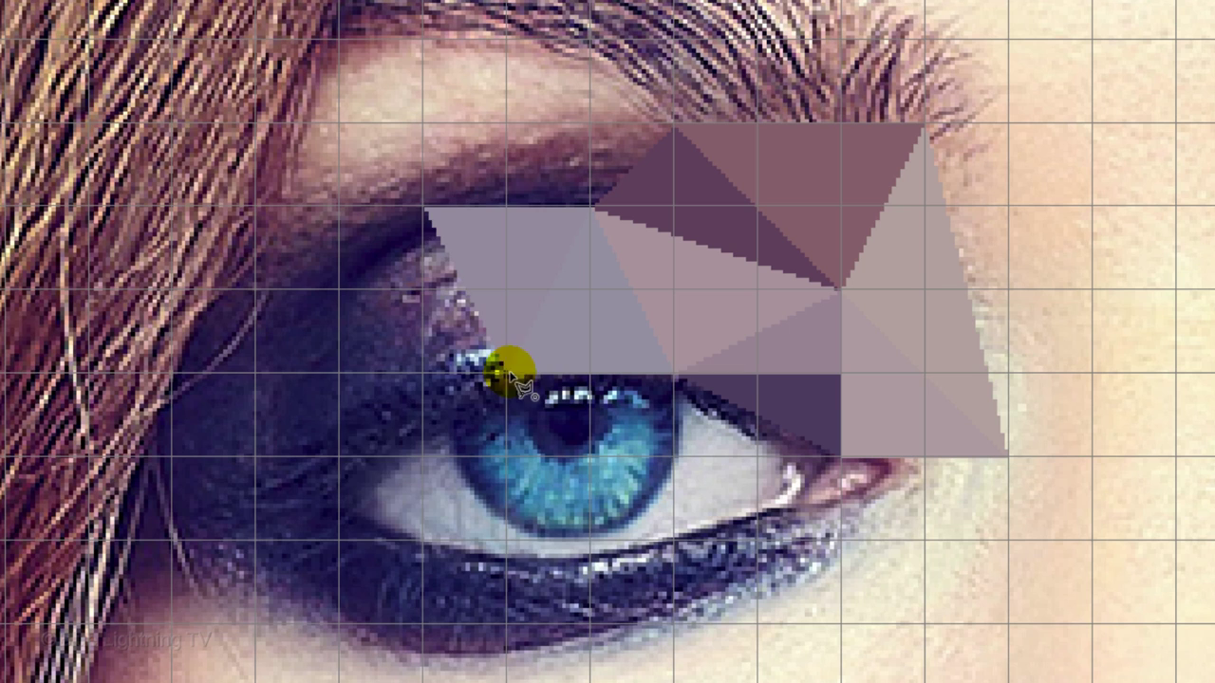
{"action": "left_click", "coordinate": [506, 373]}
{"action": "key", "text": "ctrl+f"}
{"action": "key", "text": "ctrl+d"}
Select the triangle over the white of the eye next to the inner corner, average its color and deselect.
{"action": "left_click", "coordinate": [841, 456]}
{"action": "left_click", "coordinate": [674, 373]}
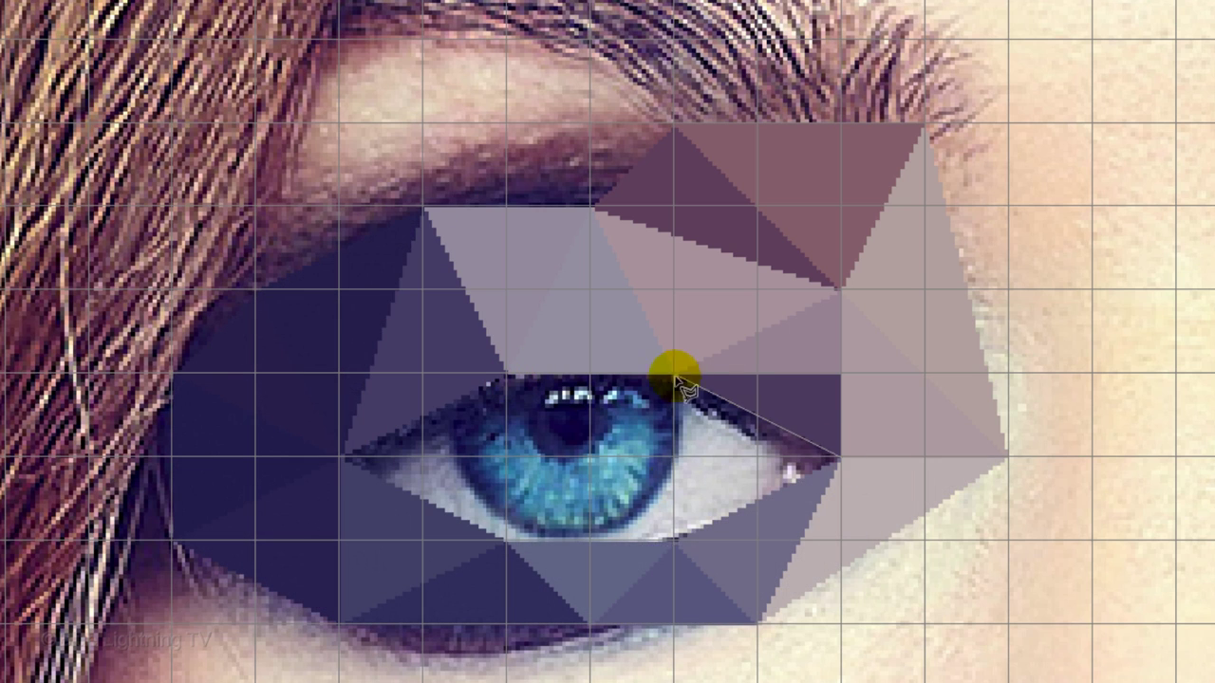
{"action": "left_click", "coordinate": [674, 540]}
{"action": "left_click", "coordinate": [841, 457]}
{"action": "key", "text": "ctrl+f"}
{"action": "key", "text": "ctrl+d"}
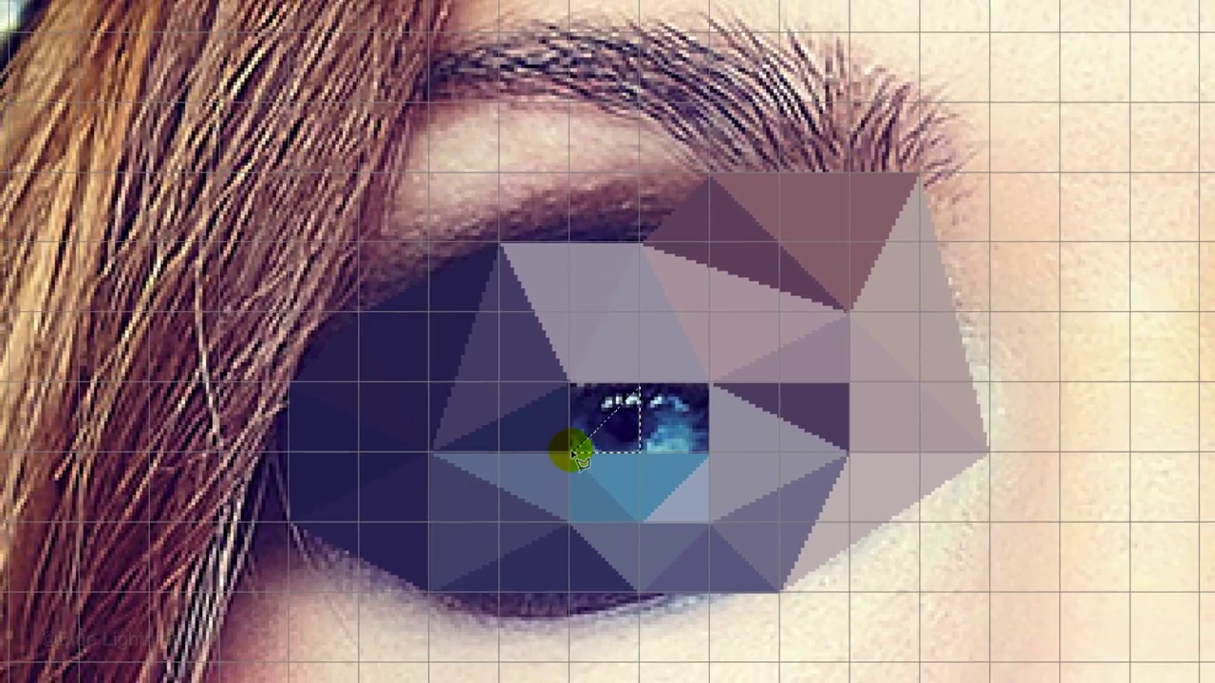
Average the colors of the triangles covering the pupil and upper iris, outlining each one along the grid intersections.
{"action": "key", "text": "ctrl+f"}
{"action": "key", "text": "ctrl+d"}
{"action": "left_click", "coordinate": [570, 453]}
{"action": "left_click", "coordinate": [640, 383]}
{"action": "left_click", "coordinate": [569, 382]}
{"action": "left_click", "coordinate": [570, 453]}
{"action": "key", "text": "ctrl+f"}
{"action": "key", "text": "ctrl+d"}
{"action": "left_click", "coordinate": [708, 453]}
{"action": "left_click", "coordinate": [640, 382]}
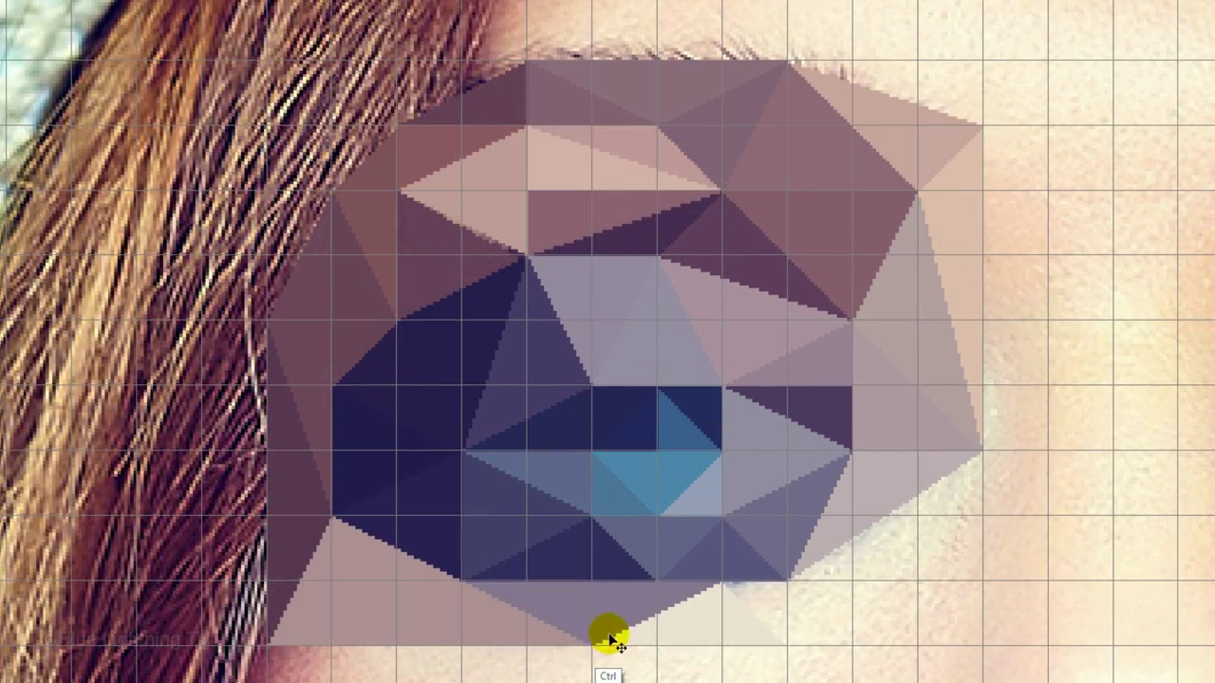
Average the colors of the triangles on the skin just below the inner part of the lower eyelid.
{"action": "left_click", "coordinate": [727, 575]}
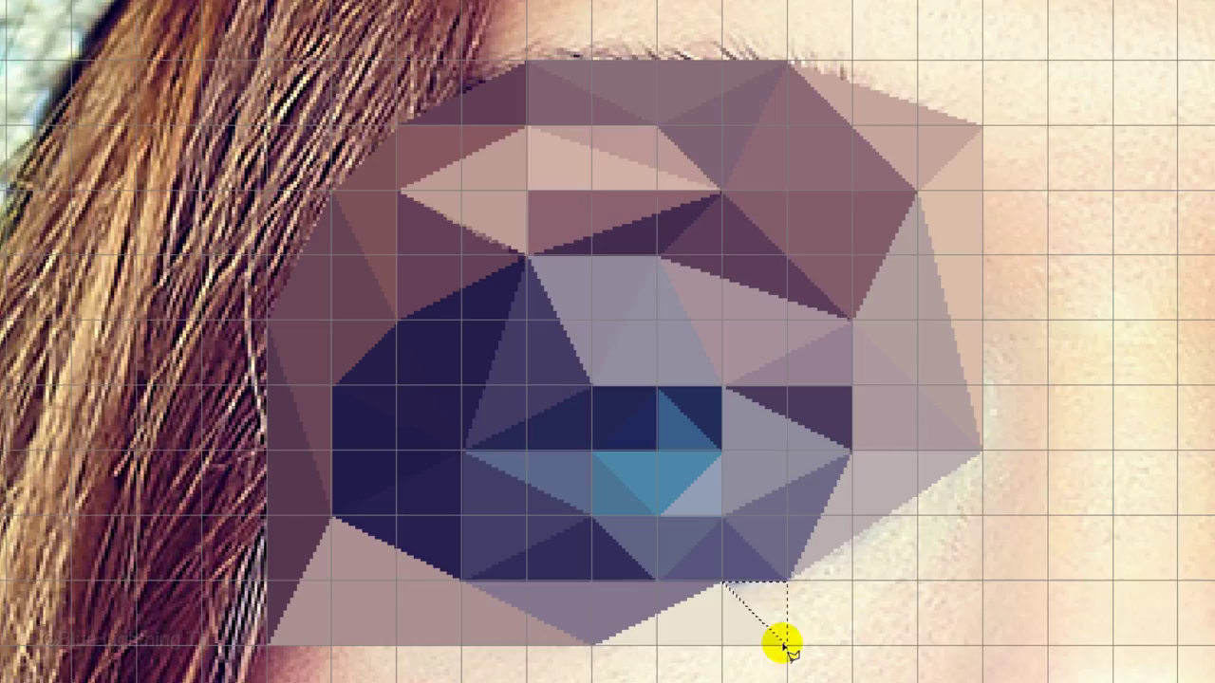
{"action": "left_click", "coordinate": [781, 642]}
{"action": "left_click", "coordinate": [972, 642]}
{"action": "left_click", "coordinate": [780, 577]}
{"action": "left_click", "coordinate": [780, 642]}
{"action": "key", "text": "ctrl+f"}
{"action": "key", "text": "ctrl+d"}
Outline the large triangle on the skin below the inner eye corner, ready for color averaging.
{"action": "left_click", "coordinate": [972, 643]}
{"action": "left_click", "coordinate": [780, 577]}
{"action": "left_click", "coordinate": [972, 449]}
{"action": "left_click", "coordinate": [972, 642]}
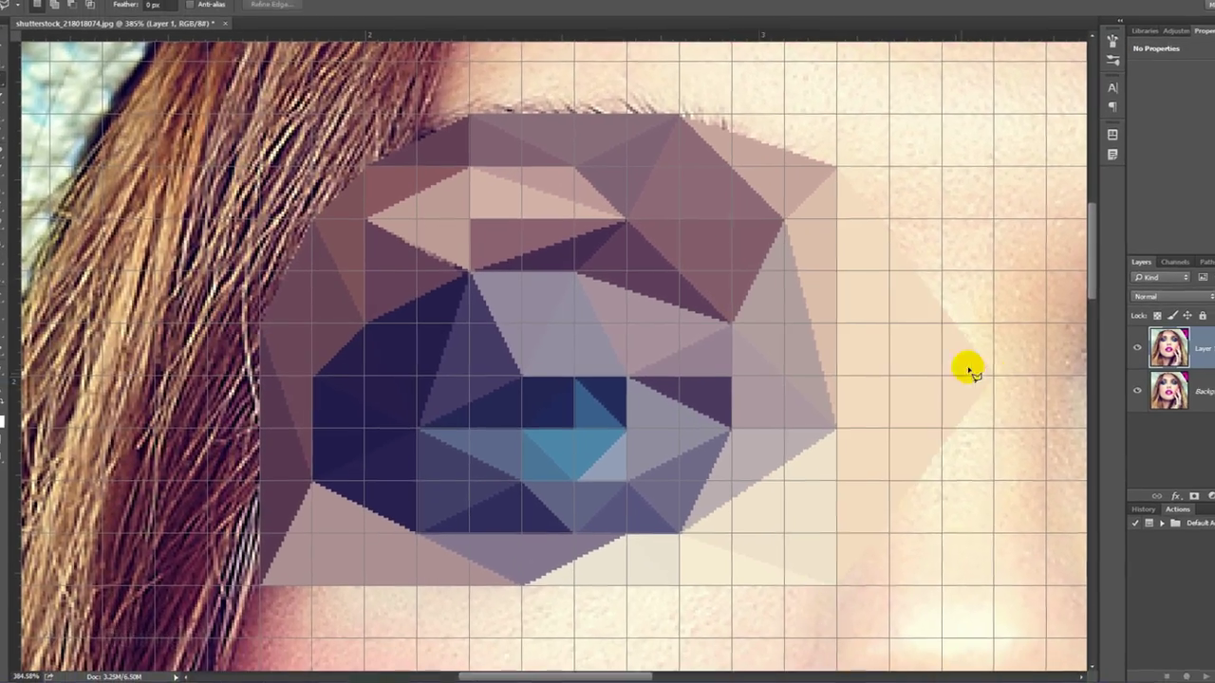
Average the colors of the large triangle beside the nose bridge and the thin triangle above the inner end of the brow.
{"action": "left_click", "coordinate": [994, 376]}
{"action": "left_click", "coordinate": [1044, 113]}
{"action": "left_click", "coordinate": [836, 167]}
{"action": "left_click", "coordinate": [993, 376]}
{"action": "key", "text": "ctrl+f"}
{"action": "key", "text": "ctrl+d"}
{"action": "left_click", "coordinate": [1044, 113]}
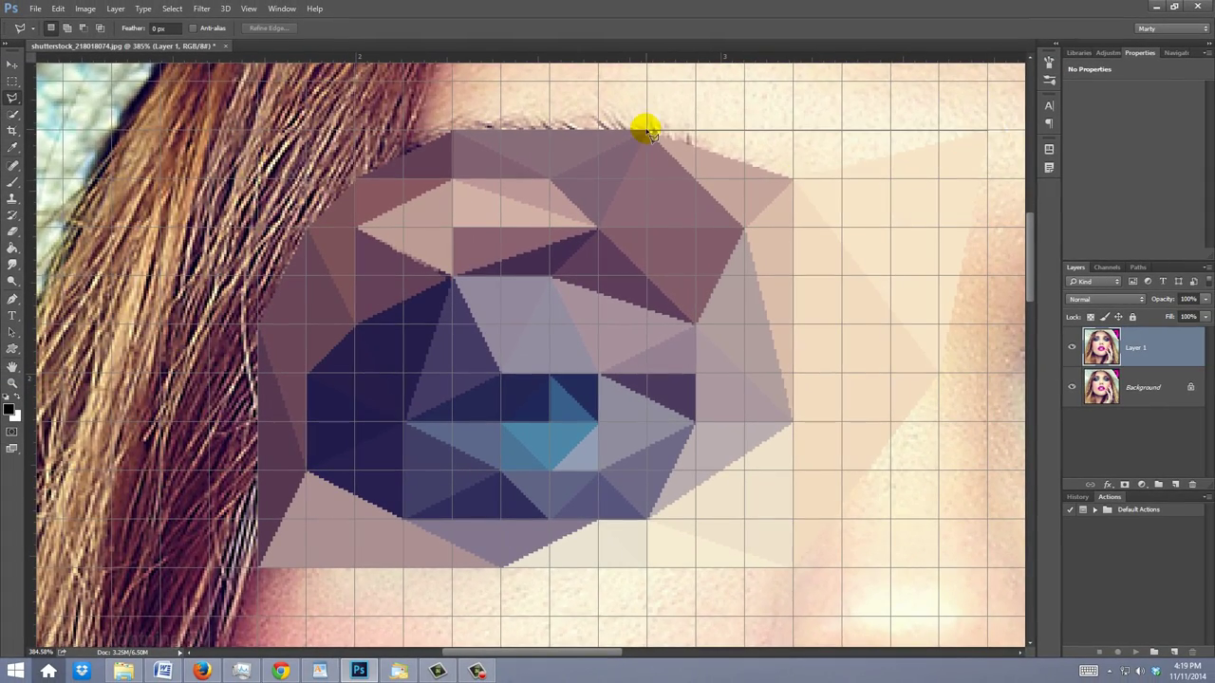
{"action": "left_click", "coordinate": [678, 114]}
{"action": "left_click", "coordinate": [835, 167]}
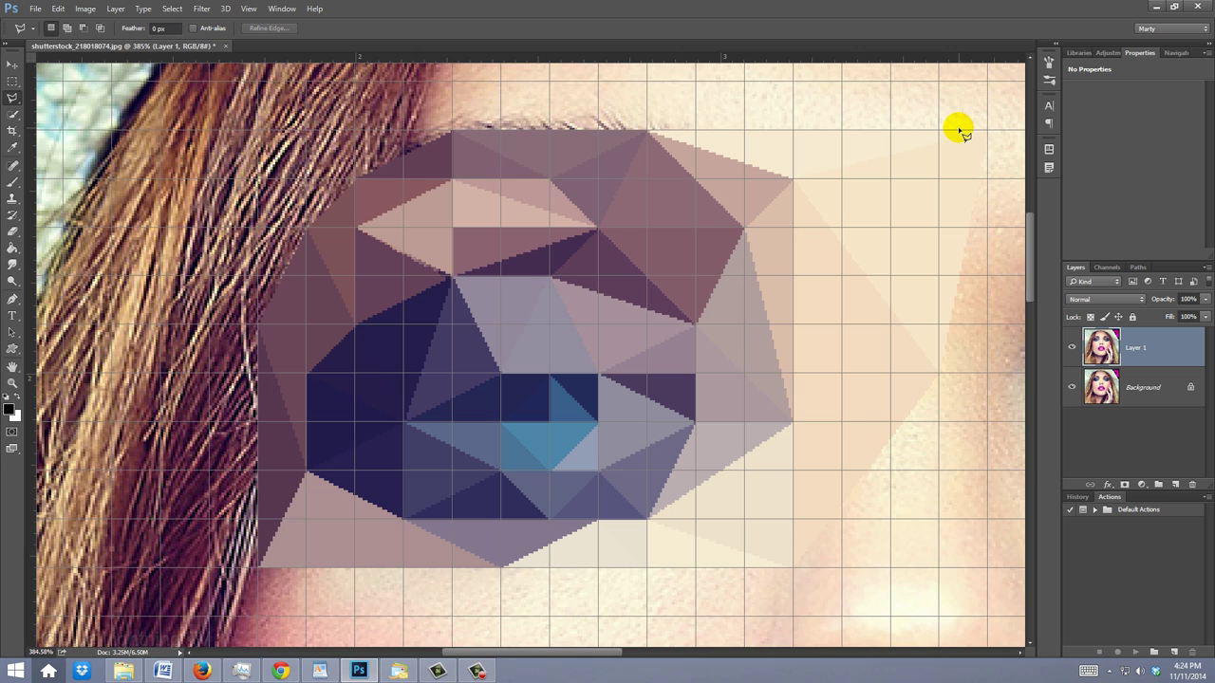
Average the color of a tall triangle between the nose bridge and the inner end of the unedited brow.
{"action": "key", "text": "ctrl+minus"}
{"action": "key", "text": "ctrl+minus"}
{"action": "key", "text": "ctrl+minus"}
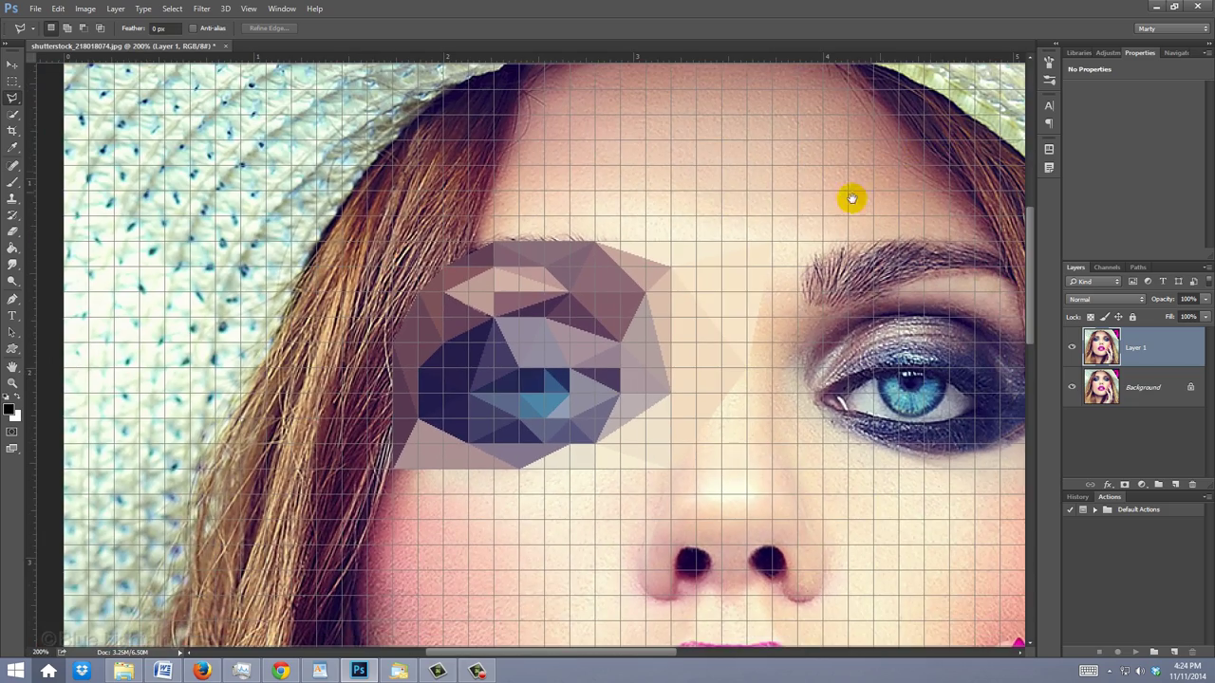
{"action": "left_click_drag", "start_coordinate": [851, 198], "coordinate": [617, 408]}
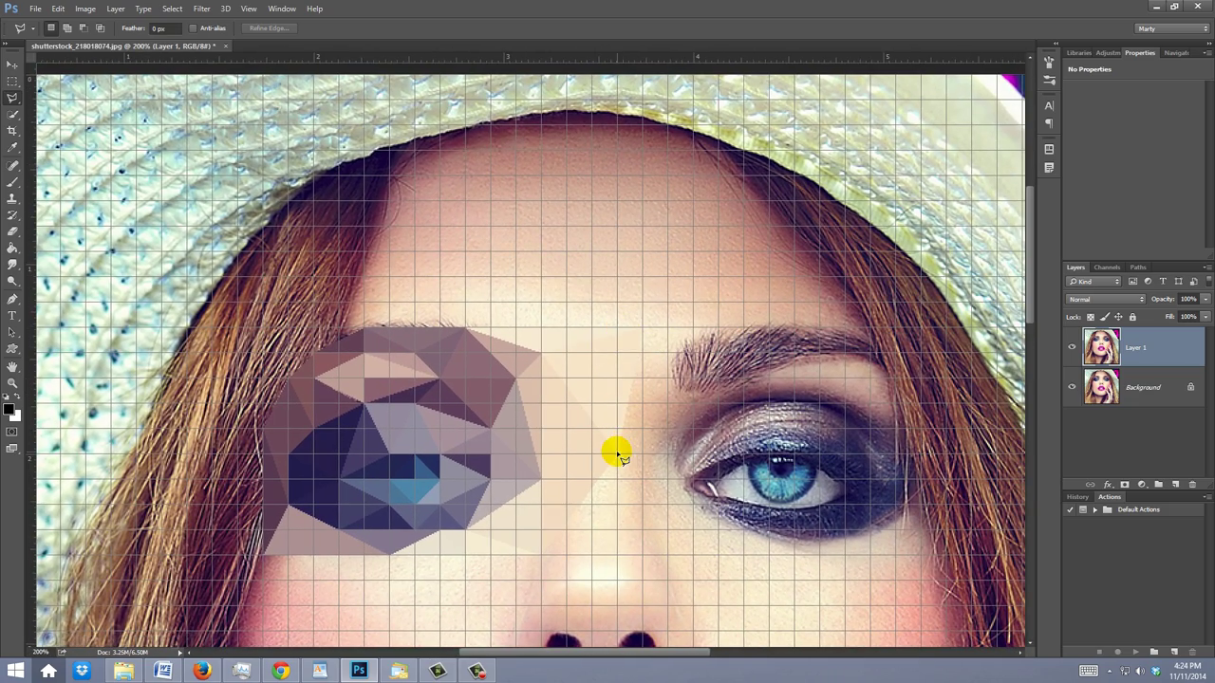
{"action": "left_click", "coordinate": [693, 454]}
{"action": "left_click", "coordinate": [642, 328]}
{"action": "left_click", "coordinate": [618, 454]}
{"action": "left_click", "coordinate": [693, 454]}
{"action": "key", "text": "ctrl+f"}
{"action": "key", "text": "ctrl+d"}
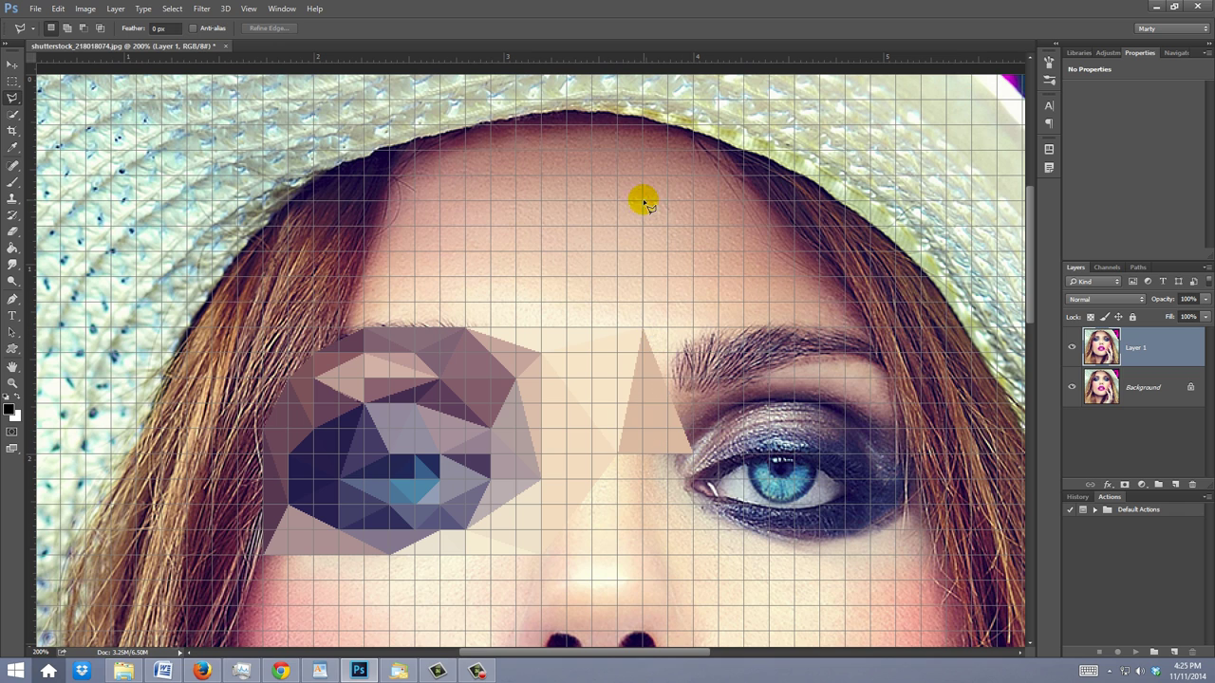
Average the color of the wide triangle at the lower center of the forehead, above the finished brow area.
{"action": "left_click", "coordinate": [642, 202]}
{"action": "left_click", "coordinate": [466, 328]}
{"action": "left_click", "coordinate": [642, 329]}
{"action": "key", "text": "ctrl+f"}
{"action": "key", "text": "ctrl+d"}
Average the colors of the two adjoining triangles running from the hairline peak down to the finished brow.
{"action": "left_click", "coordinate": [642, 201]}
{"action": "left_click", "coordinate": [515, 125]}
{"action": "left_click", "coordinate": [466, 328]}
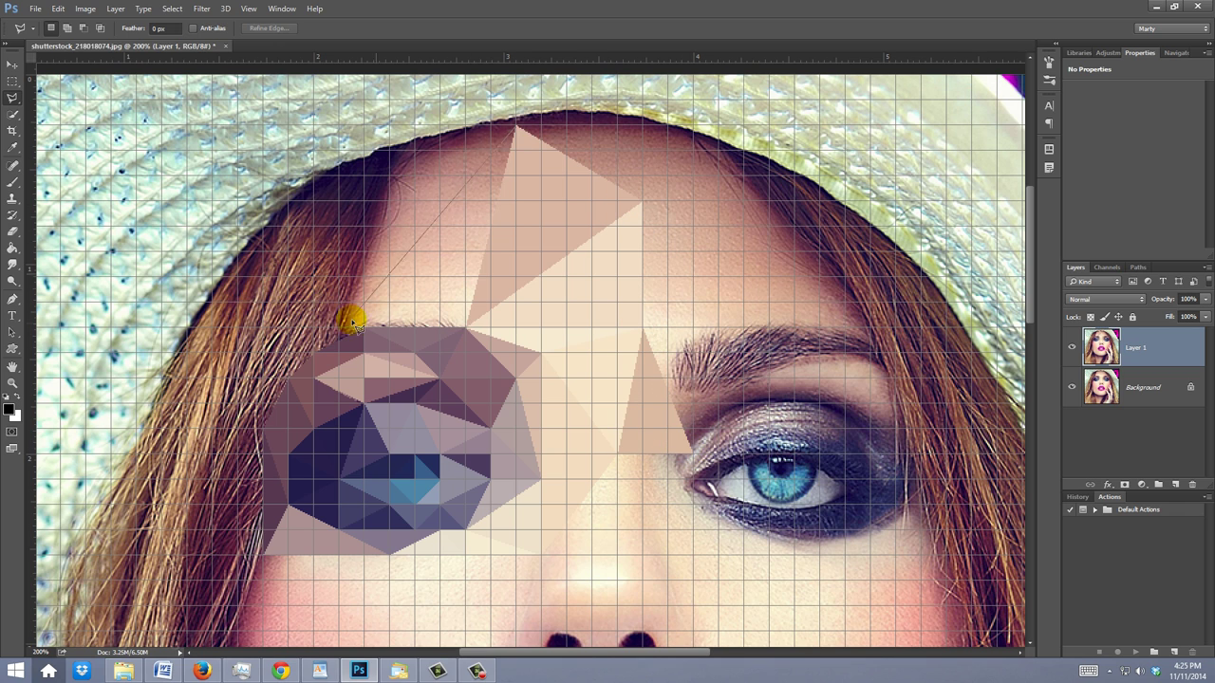
{"action": "left_click", "coordinate": [364, 328]}
{"action": "left_click", "coordinate": [465, 328]}
Average the color of the triangle along the hairline at the top center of the forehead.
{"action": "left_click", "coordinate": [642, 201]}
{"action": "left_click", "coordinate": [719, 125]}
{"action": "left_click", "coordinate": [516, 126]}
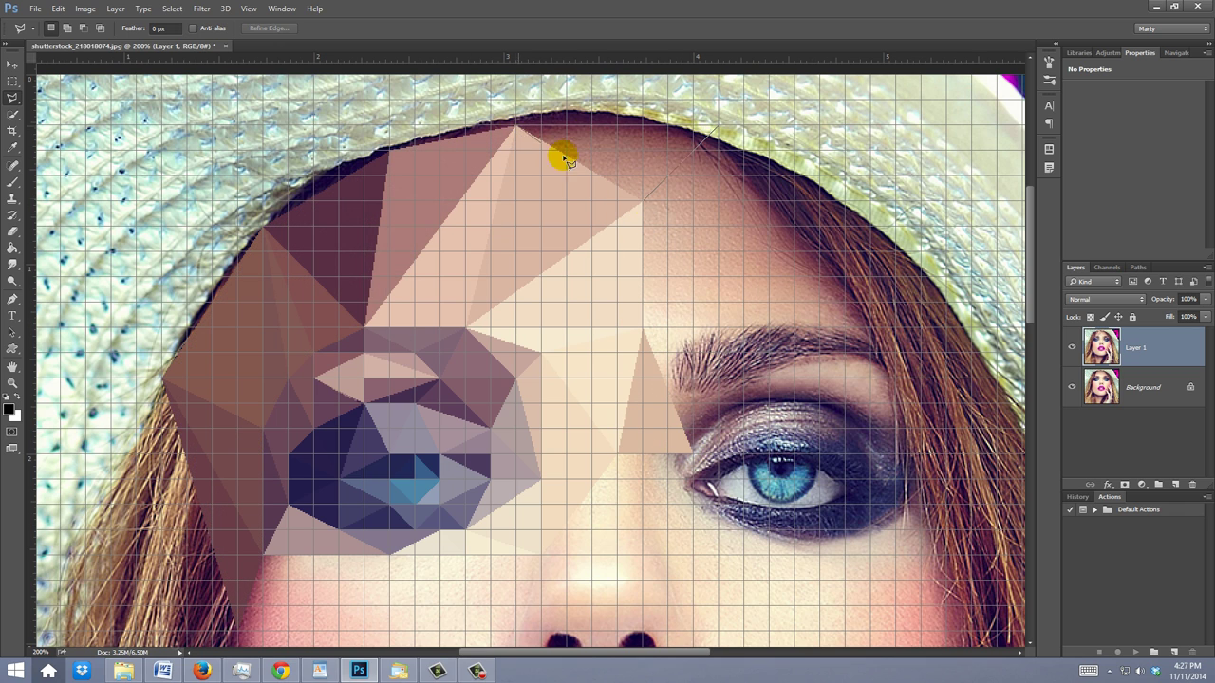
{"action": "left_click", "coordinate": [642, 201]}
{"action": "key", "text": "ctrl+f"}
{"action": "key", "text": "ctrl+d"}
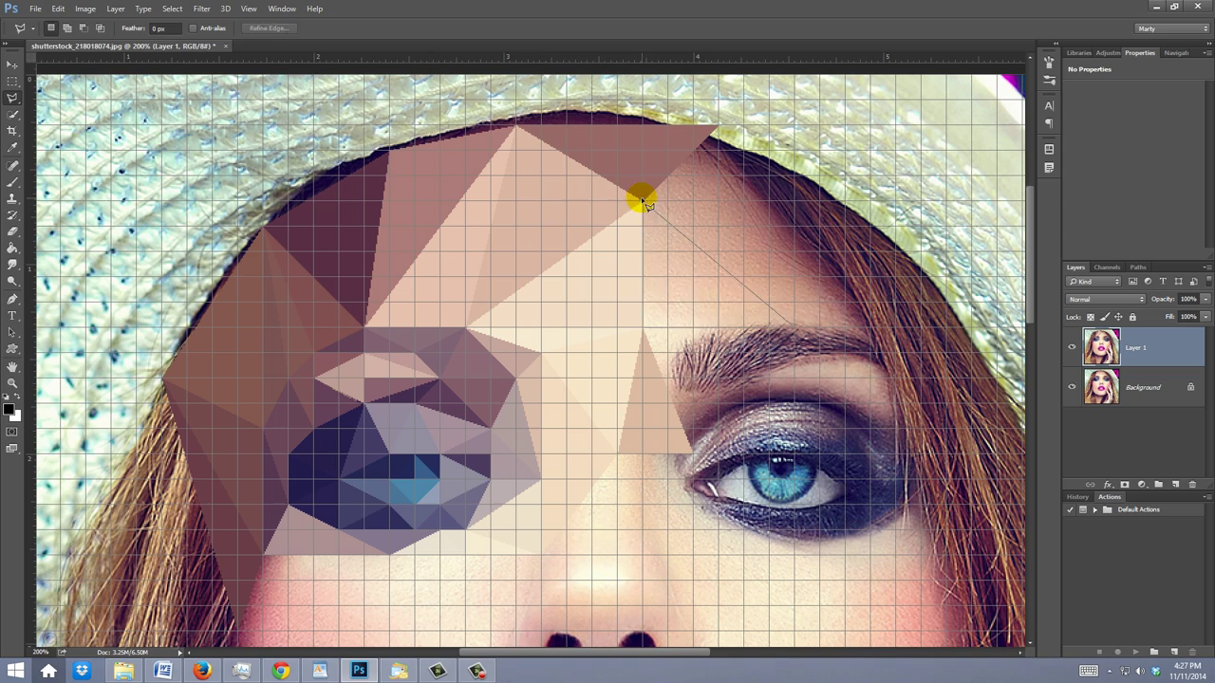
Average the colors of the two triangles on the forehead above the unedited eye's brow, meeting at the middle of the forehead.
{"action": "left_click", "coordinate": [642, 201]}
{"action": "key", "text": "ctrl+f"}
{"action": "key", "text": "ctrl+d"}
{"action": "left_click", "coordinate": [642, 202]}
{"action": "left_click", "coordinate": [793, 329]}
{"action": "left_click", "coordinate": [718, 125]}
{"action": "left_click", "coordinate": [643, 201]}
{"action": "key", "text": "ctrl+f"}
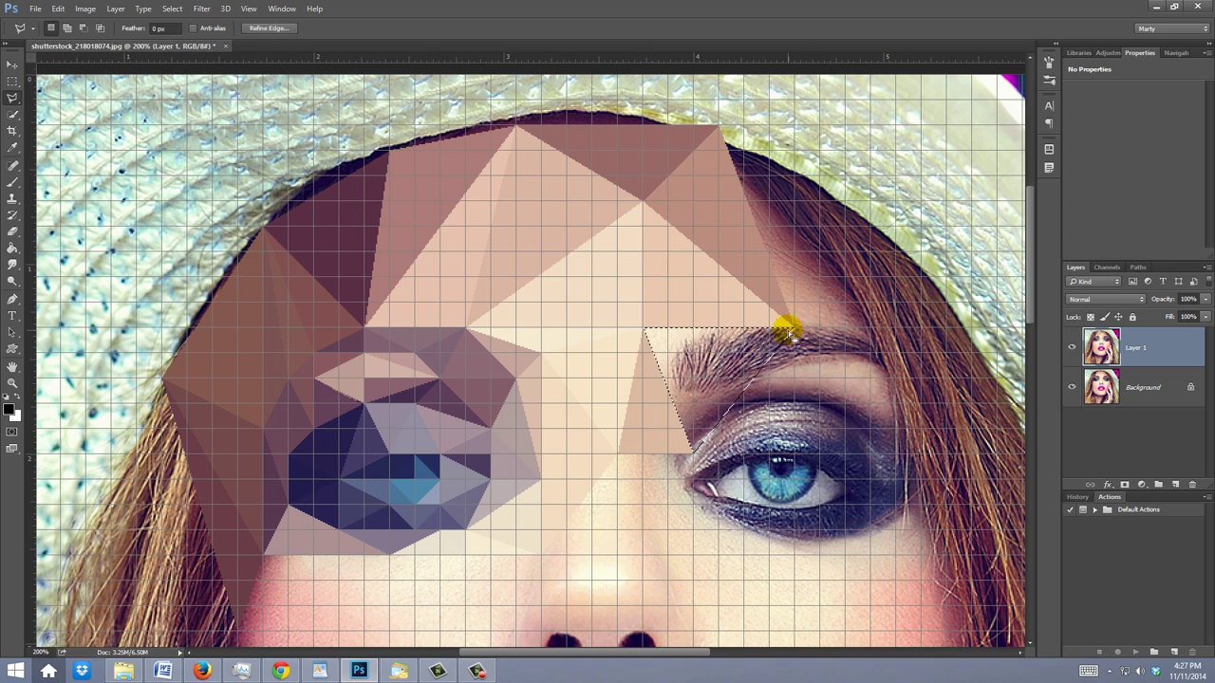
Average the color of the triangle covering the inner half of the unedited eye's brow and deselect it.
{"action": "double_click", "coordinate": [787, 329]}
{"action": "key", "text": "ctrl+f"}
{"action": "key", "text": "ctrl+d"}
Average the color of the triangle running down the nose from between the eyes to the middle of the nose.
{"action": "scroll", "coordinate": [772, 325], "scroll_direction": "down", "scroll_amount": 5}
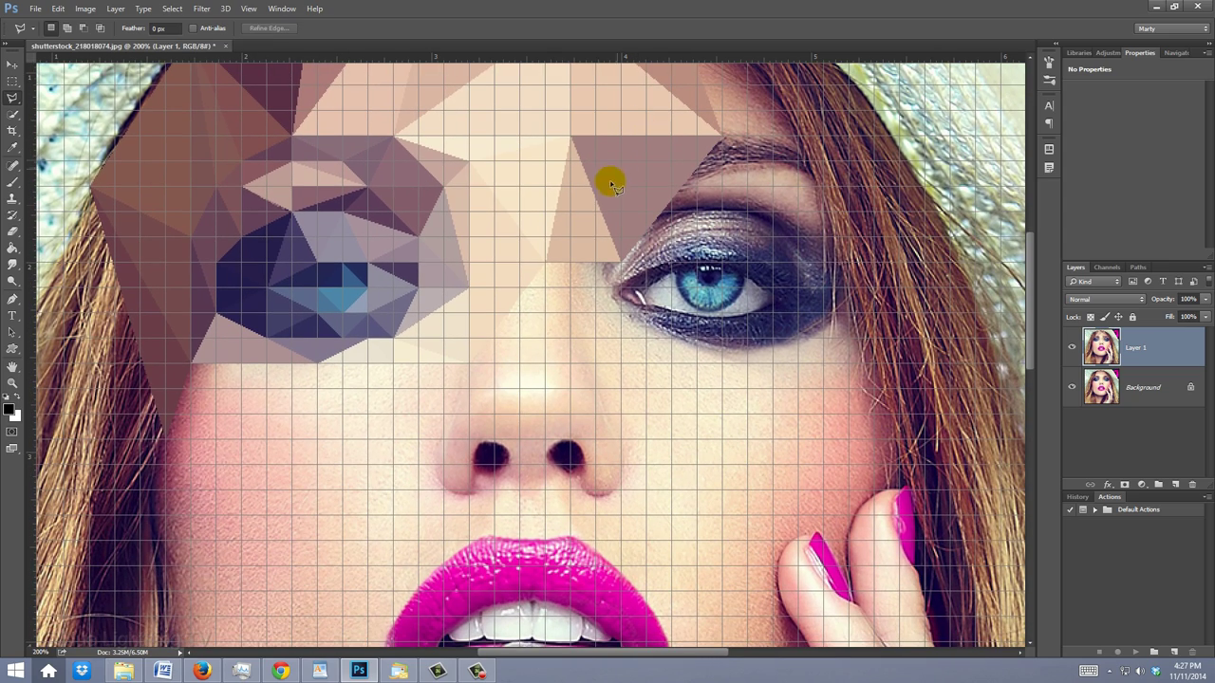
{"action": "left_click", "coordinate": [544, 262]}
{"action": "left_click", "coordinate": [596, 389]}
{"action": "left_click", "coordinate": [468, 365]}
{"action": "left_click", "coordinate": [545, 262]}
{"action": "key", "text": "ctrl+f"}
{"action": "key", "text": "ctrl+d"}
Average the color of the large cheek triangle between the finished eye and the side of the nostril.
{"action": "left_click", "coordinate": [469, 365]}
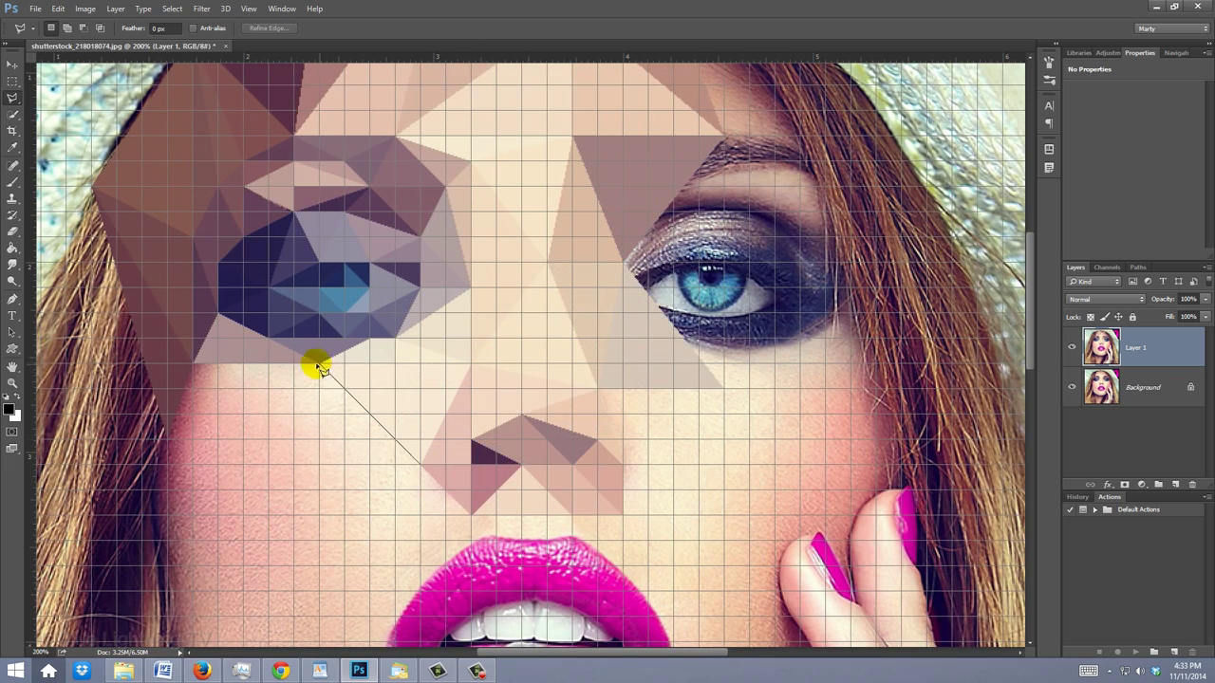
{"action": "left_click", "coordinate": [318, 363]}
{"action": "left_click", "coordinate": [219, 487]}
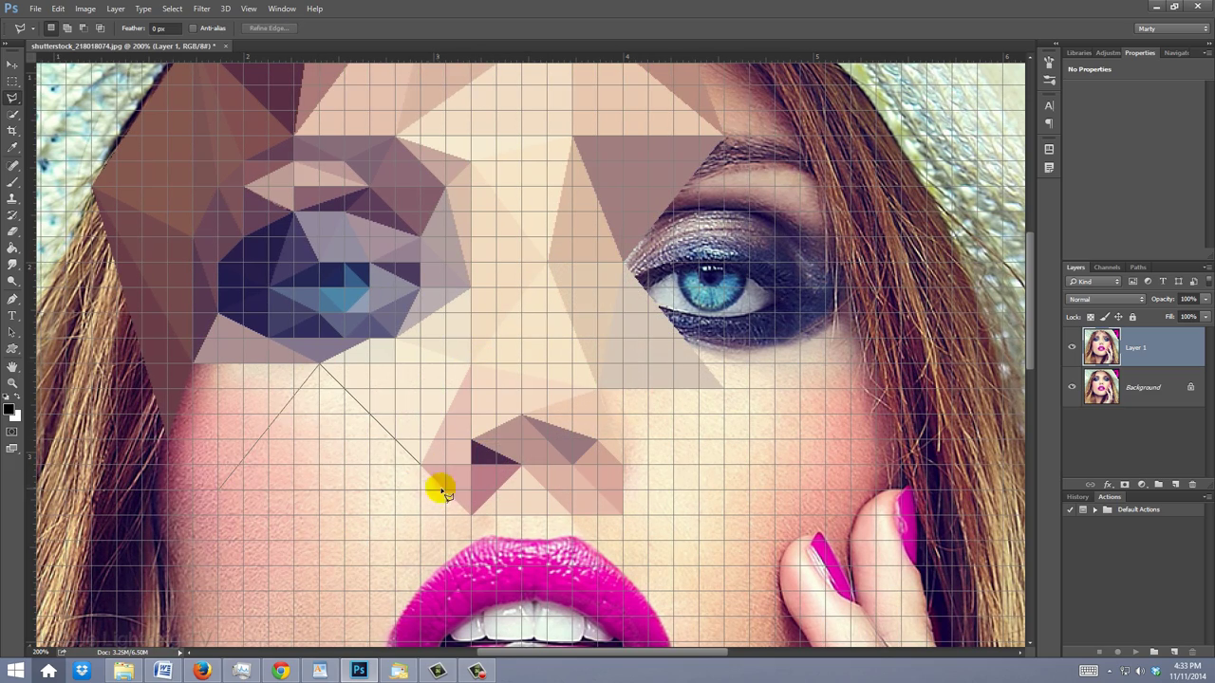
{"action": "left_click", "coordinate": [420, 465]}
{"action": "key", "text": "ctrl+f"}
{"action": "key", "text": "ctrl+d"}
Average the color of the long, narrow triangle across the cheek from the outer cheek to below the nostril.
{"action": "left_click", "coordinate": [471, 516]}
{"action": "left_click", "coordinate": [219, 489]}
{"action": "left_click", "coordinate": [420, 464]}
{"action": "left_click", "coordinate": [470, 516]}
{"action": "key", "text": "ctrl+f"}
{"action": "key", "text": "ctrl+d"}
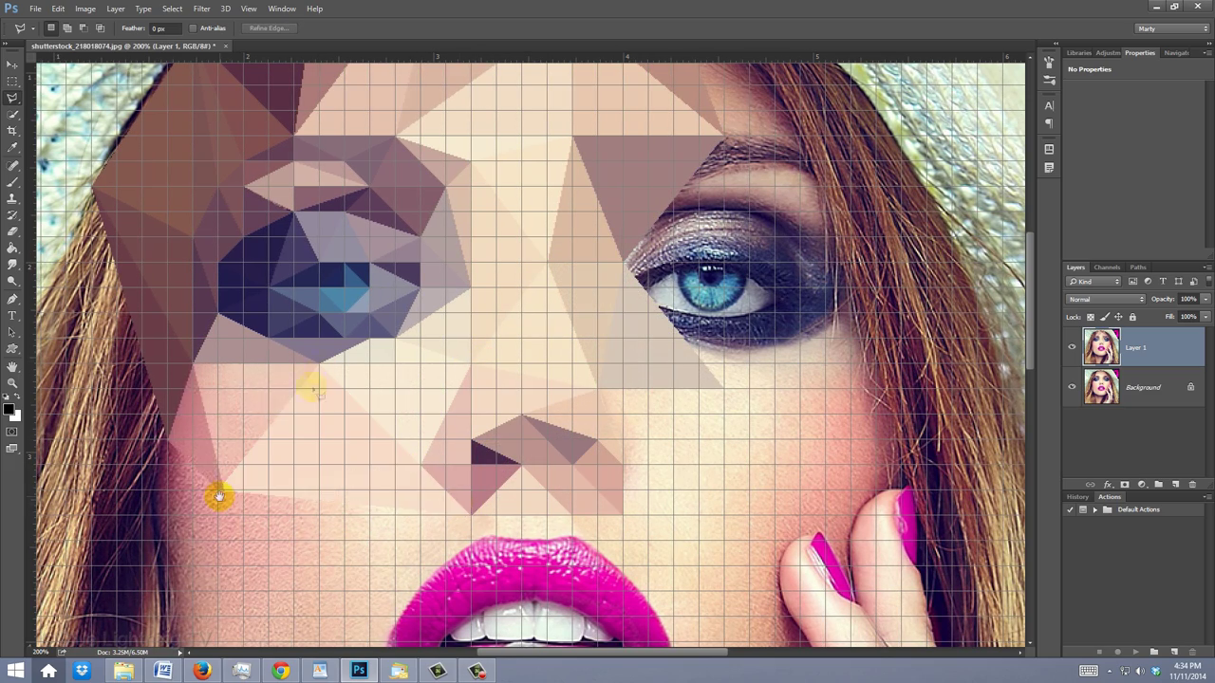
Average the color of the upper lip section running from the lip peak to the mouth corner near the fingertip.
{"action": "left_click_drag", "start_coordinate": [222, 484], "coordinate": [254, 274]}
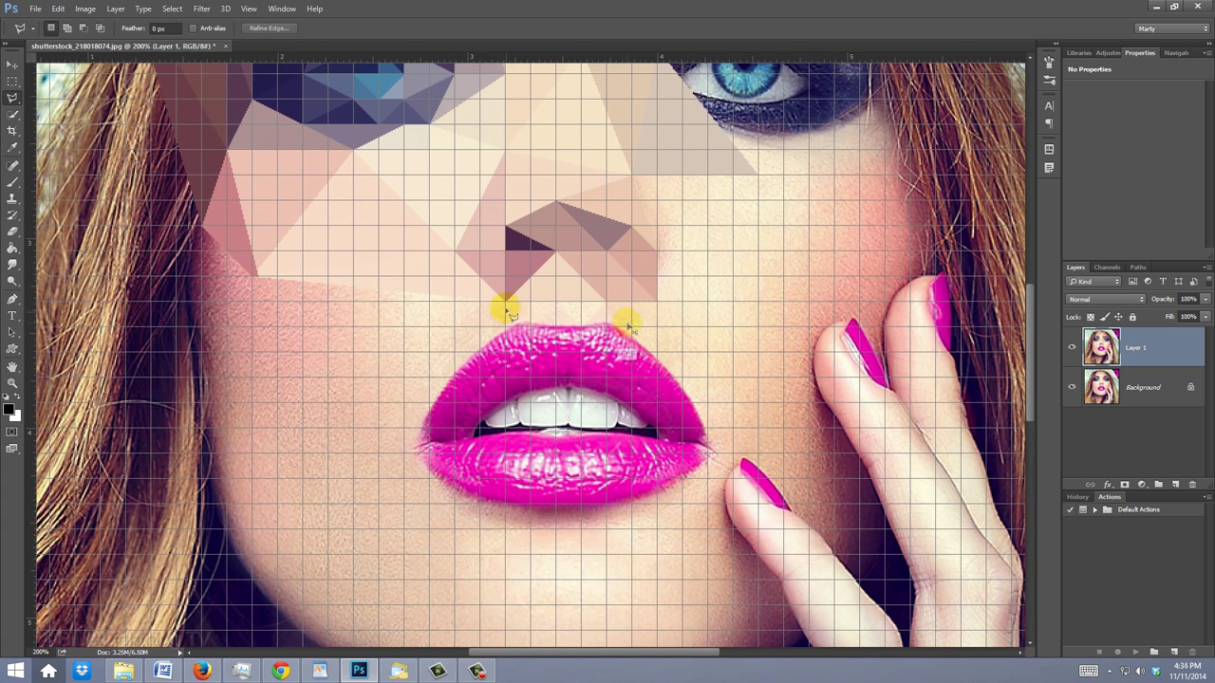
{"action": "left_click", "coordinate": [631, 328]}
{"action": "left_click", "coordinate": [582, 377]}
{"action": "left_click", "coordinate": [657, 427]}
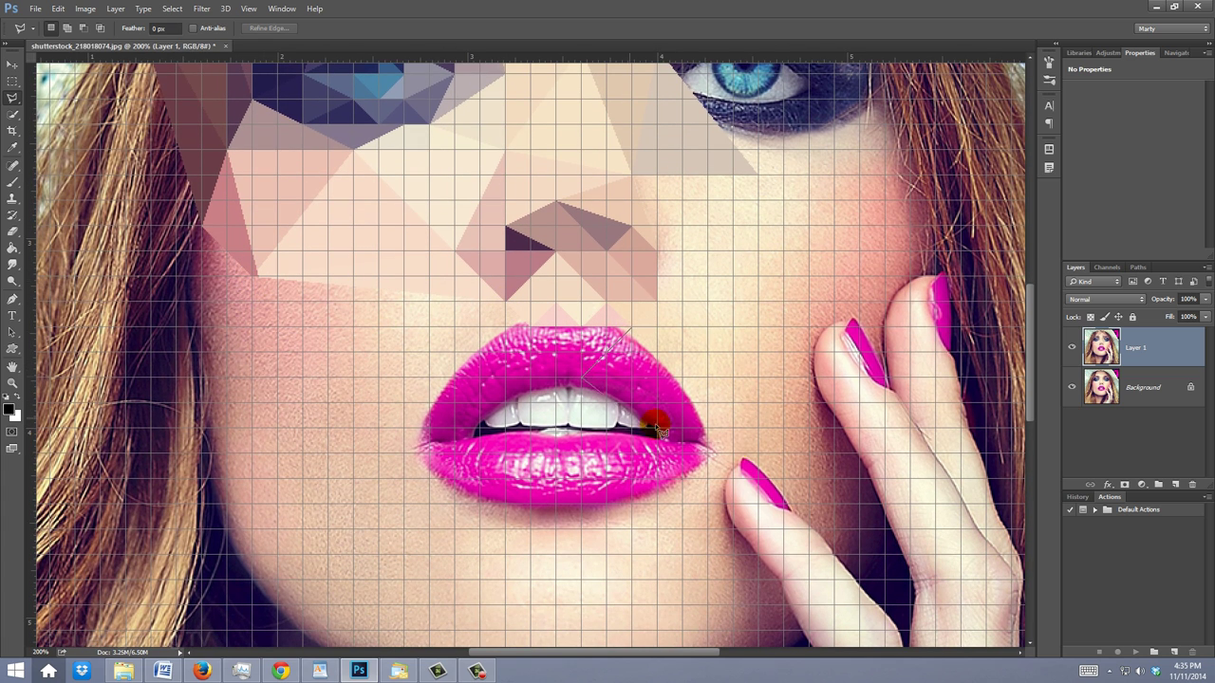
{"action": "left_click", "coordinate": [732, 453]}
{"action": "left_click", "coordinate": [631, 327]}
{"action": "key", "text": "ctrl+f"}
{"action": "key", "text": "ctrl+d"}
Average the color of the triangle at the center of the upper lip, directly below the nose.
{"action": "left_click", "coordinate": [631, 327]}
{"action": "left_click", "coordinate": [582, 377]}
{"action": "left_click", "coordinate": [531, 328]}
{"action": "left_click", "coordinate": [631, 327]}
{"action": "key", "text": "ctrl+f"}
{"action": "key", "text": "ctrl+d"}
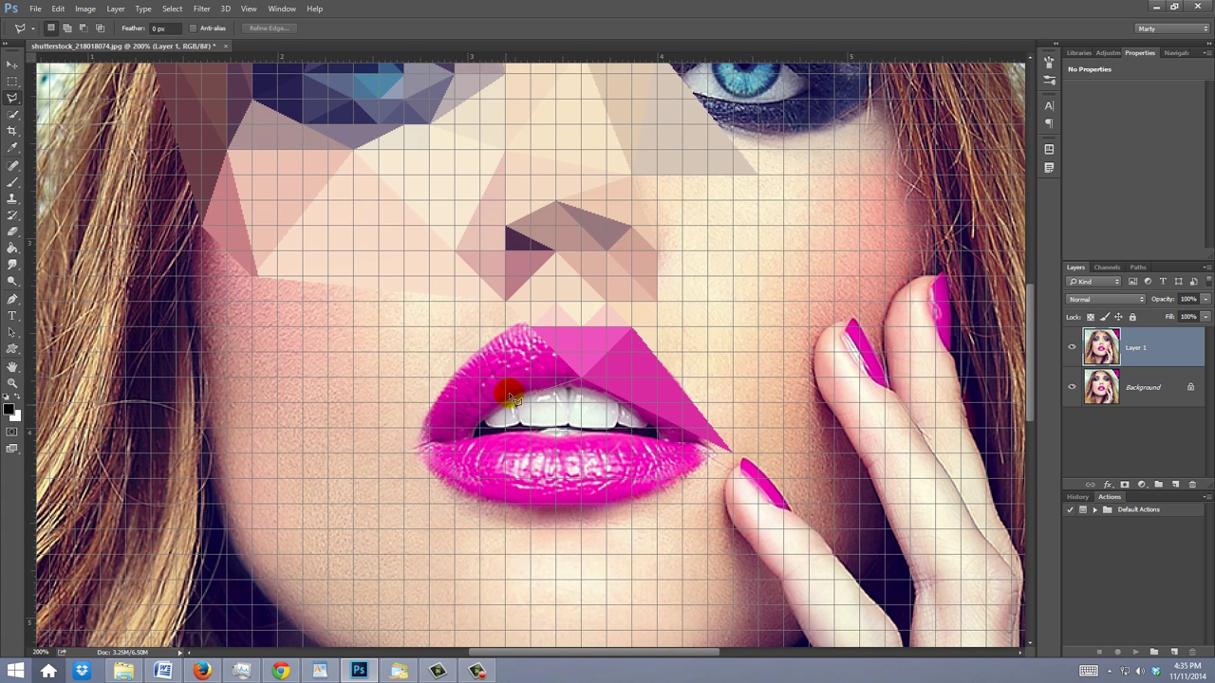
Average the colors of the two upper lip triangles on the hair side that share the peak below the nostril.
{"action": "left_click", "coordinate": [506, 302]}
{"action": "left_click", "coordinate": [581, 378]}
{"action": "key", "text": "ctrl+f"}
{"action": "key", "text": "ctrl+d"}
{"action": "left_click", "coordinate": [508, 398]}
{"action": "left_click", "coordinate": [456, 376]}
{"action": "left_click", "coordinate": [504, 303]}
{"action": "left_click", "coordinate": [509, 396]}
{"action": "key", "text": "ctrl+f"}
{"action": "key", "text": "ctrl+d"}
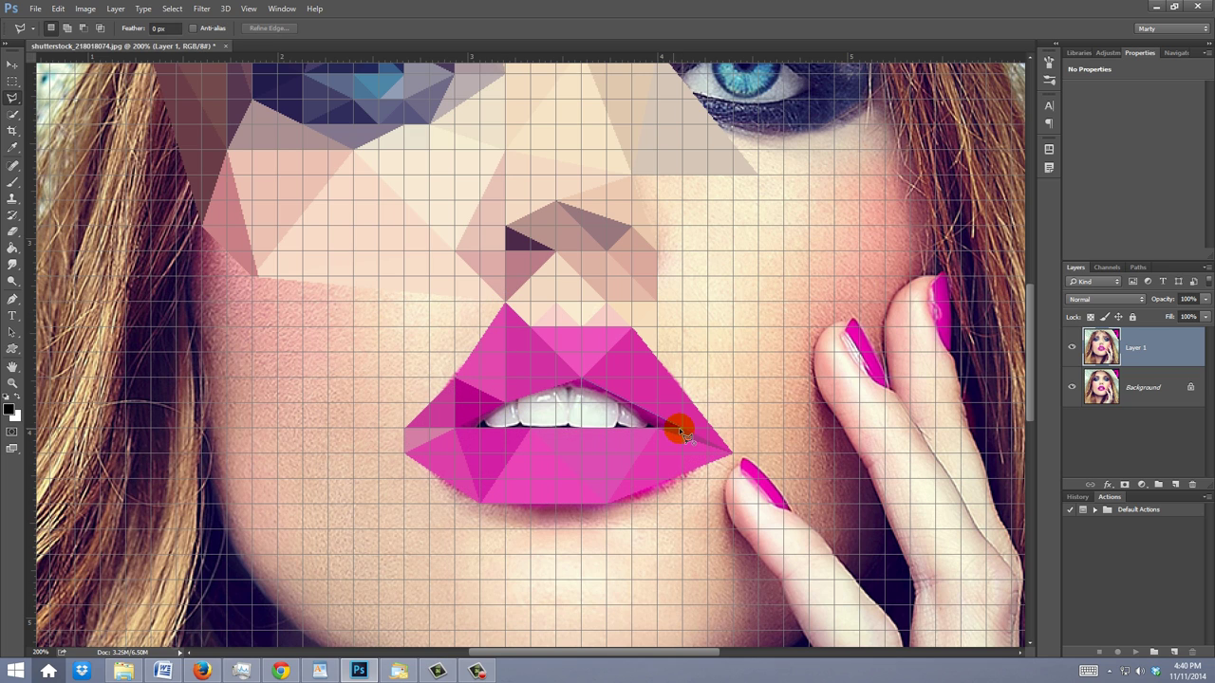
Average the colors of the teeth triangles from the mouth's center toward the fingertip side and just beside the center line.
{"action": "left_click", "coordinate": [581, 378]}
{"action": "left_click", "coordinate": [582, 428]}
{"action": "key", "text": "ctrl+f"}
{"action": "key", "text": "ctrl+d"}
{"action": "left_click", "coordinate": [531, 428]}
{"action": "left_click", "coordinate": [581, 428]}
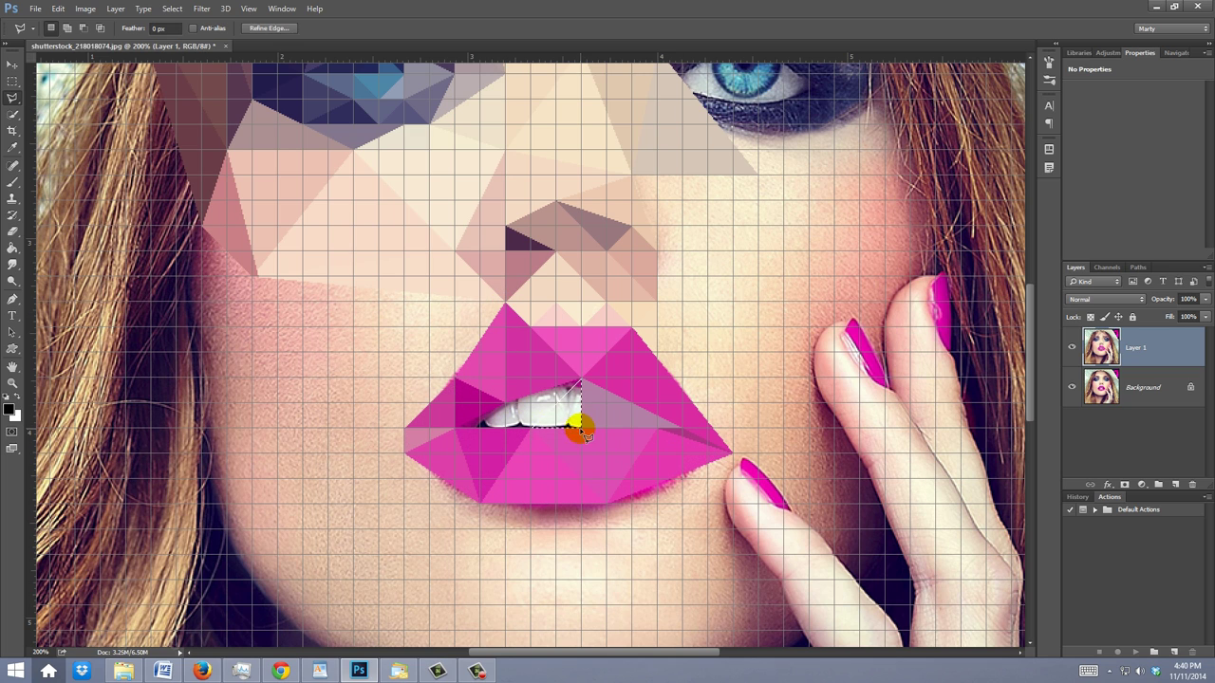
{"action": "key", "text": "ctrl+f"}
{"action": "key", "text": "ctrl+d"}
Average the colors of the remaining teeth triangles on the finished-eye side of the mouth.
{"action": "left_click", "coordinate": [581, 377]}
{"action": "key", "text": "ctrl+f"}
{"action": "key", "text": "ctrl+d"}
{"action": "left_click", "coordinate": [530, 428]}
{"action": "key", "text": "ctrl+f"}
{"action": "key", "text": "ctrl+d"}
Average the color of the large lower cheek triangle between the mouth corner, the outer cheek and the jawline.
{"action": "left_click", "coordinate": [404, 452]}
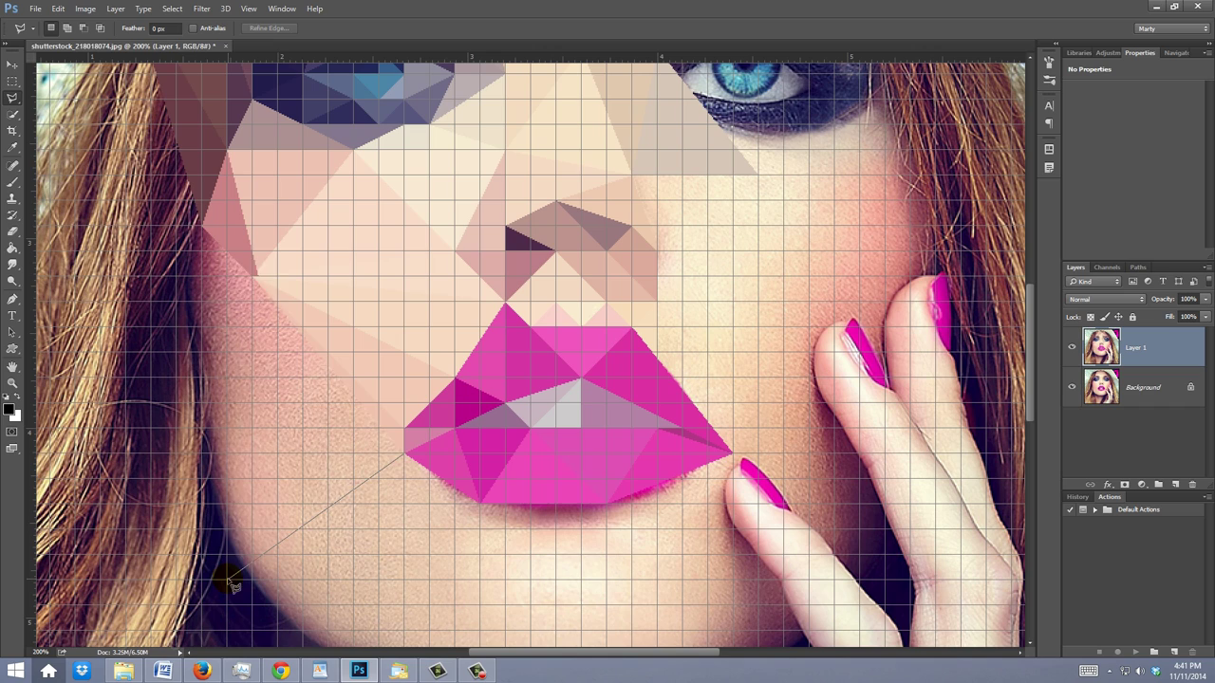
{"action": "left_click", "coordinate": [228, 578]}
{"action": "left_click", "coordinate": [254, 276]}
{"action": "left_click", "coordinate": [405, 453]}
{"action": "key", "text": "ctrl+f"}
{"action": "key", "text": "ctrl+d"}
Average the color of the narrow triangle along the outer edge of the cheek beside the hair, down to the jaw.
{"action": "left_click", "coordinate": [228, 578]}
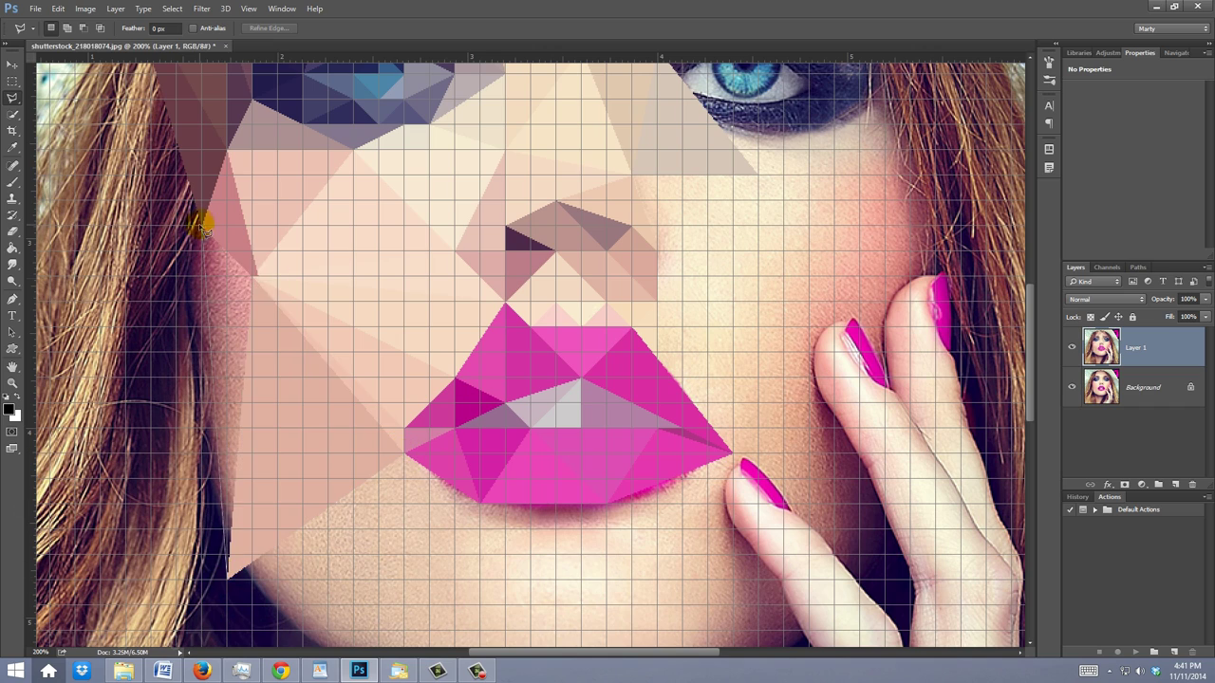
{"action": "left_click", "coordinate": [202, 226]}
{"action": "left_click", "coordinate": [253, 276]}
{"action": "left_click", "coordinate": [228, 578]}
{"action": "key", "text": "ctrl+f"}
{"action": "key", "text": "ctrl+d"}
Average the color of the triangle between the mouth corner, the jawline and the edge of the chin.
{"action": "left_click_drag", "start_coordinate": [228, 578], "coordinate": [219, 328]}
{"action": "left_click", "coordinate": [444, 451]}
{"action": "left_click", "coordinate": [395, 203]}
{"action": "left_click", "coordinate": [219, 328]}
{"action": "left_click", "coordinate": [444, 451]}
{"action": "key", "text": "ctrl+f"}
{"action": "key", "text": "ctrl+d"}
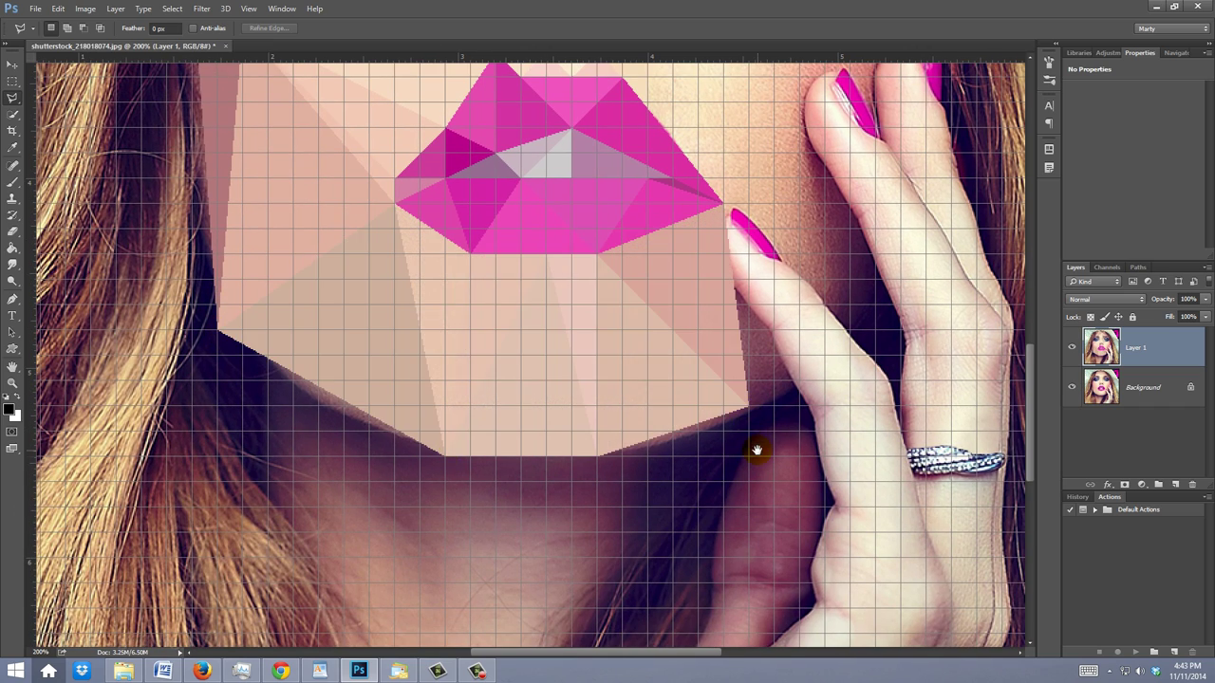
Fill in the dark neck triangle between the chin and the raised hand, ending at the photo's lower edge.
{"action": "left_click_drag", "start_coordinate": [757, 448], "coordinate": [757, 238]}
{"action": "left_click", "coordinate": [751, 214]}
{"action": "left_click", "coordinate": [625, 567]}
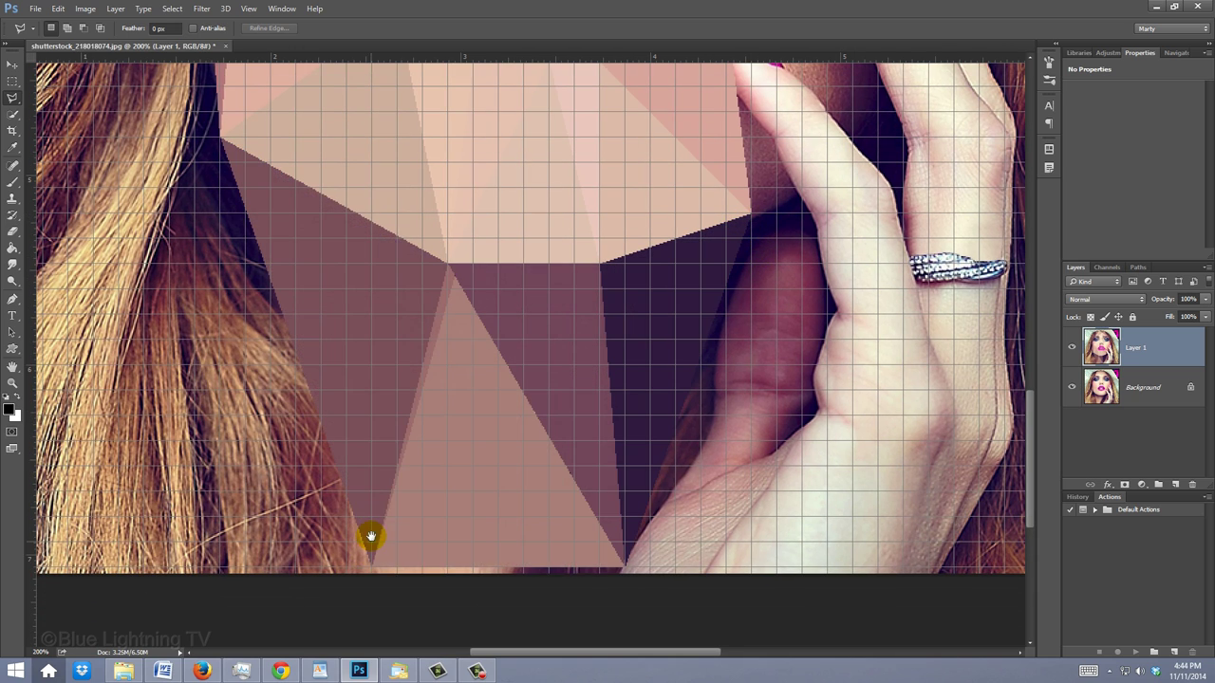
Average the color of the hair triangle beside the neck, from the jaw corner down to the photo's lower edge.
{"action": "left_click_drag", "start_coordinate": [399, 474], "coordinate": [547, 528]}
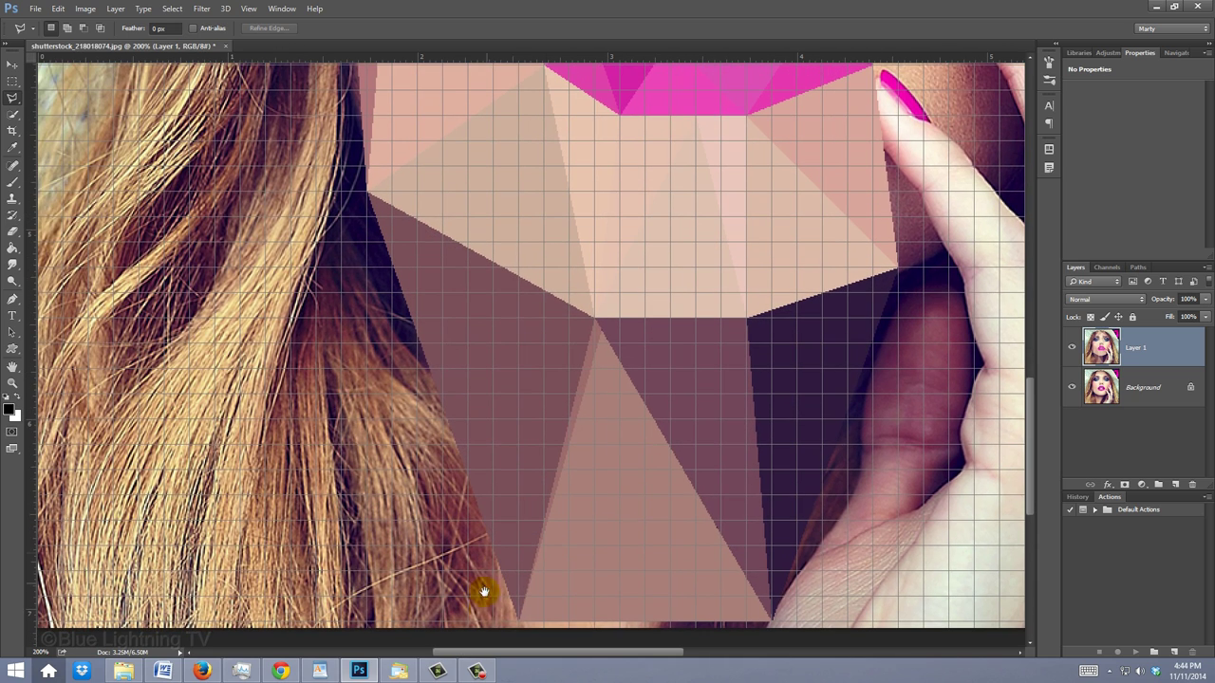
{"action": "left_click", "coordinate": [367, 193]}
{"action": "double_click", "coordinate": [519, 622]}
{"action": "key", "text": "ctrl+f"}
{"action": "key", "text": "ctrl+d"}
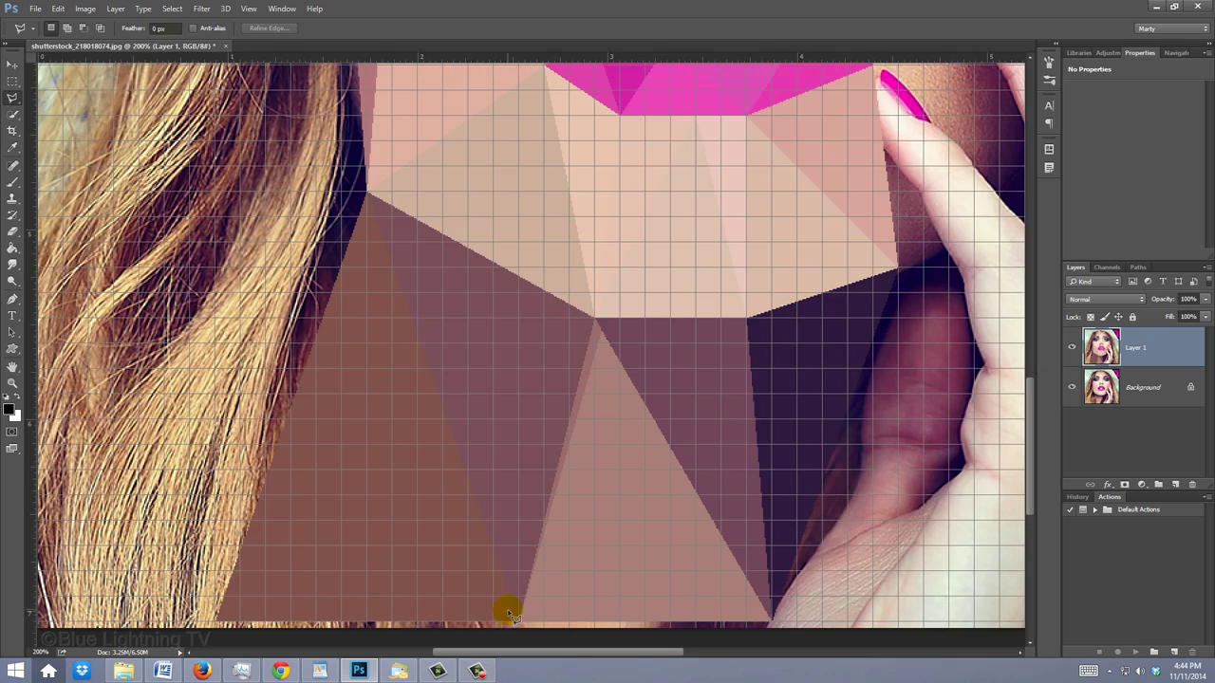
Average the color of the next hair triangle, spanning from the jaw corner to the photo's lower outer corner.
{"action": "left_click_drag", "start_coordinate": [525, 385], "coordinate": [500, 520]}
{"action": "key", "text": "ctrl+minus"}
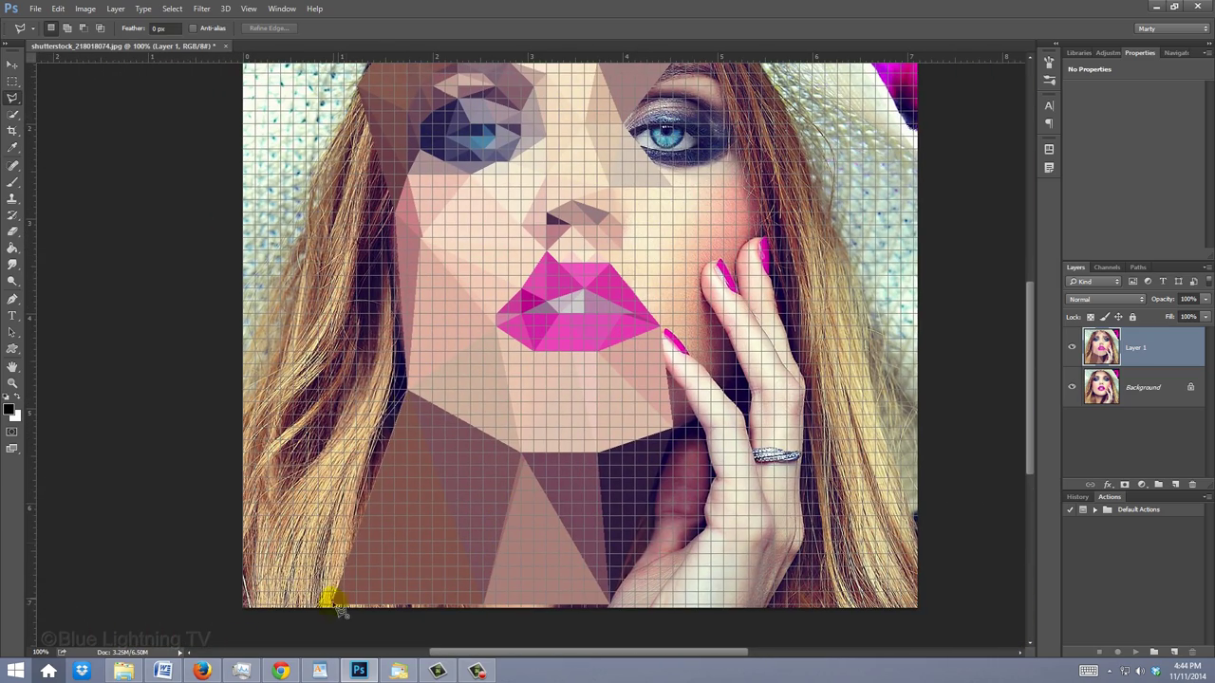
{"action": "left_click", "coordinate": [406, 391]}
{"action": "key", "text": "ctrl+f"}
{"action": "key", "text": "ctrl+d"}
Average the color of the large hair triangle along the photo's side edge, meeting the jaw corner.
{"action": "left_click", "coordinate": [247, 204]}
{"action": "left_click", "coordinate": [248, 586]}
{"action": "key", "text": "ctrl+f"}
{"action": "key", "text": "ctrl+d"}
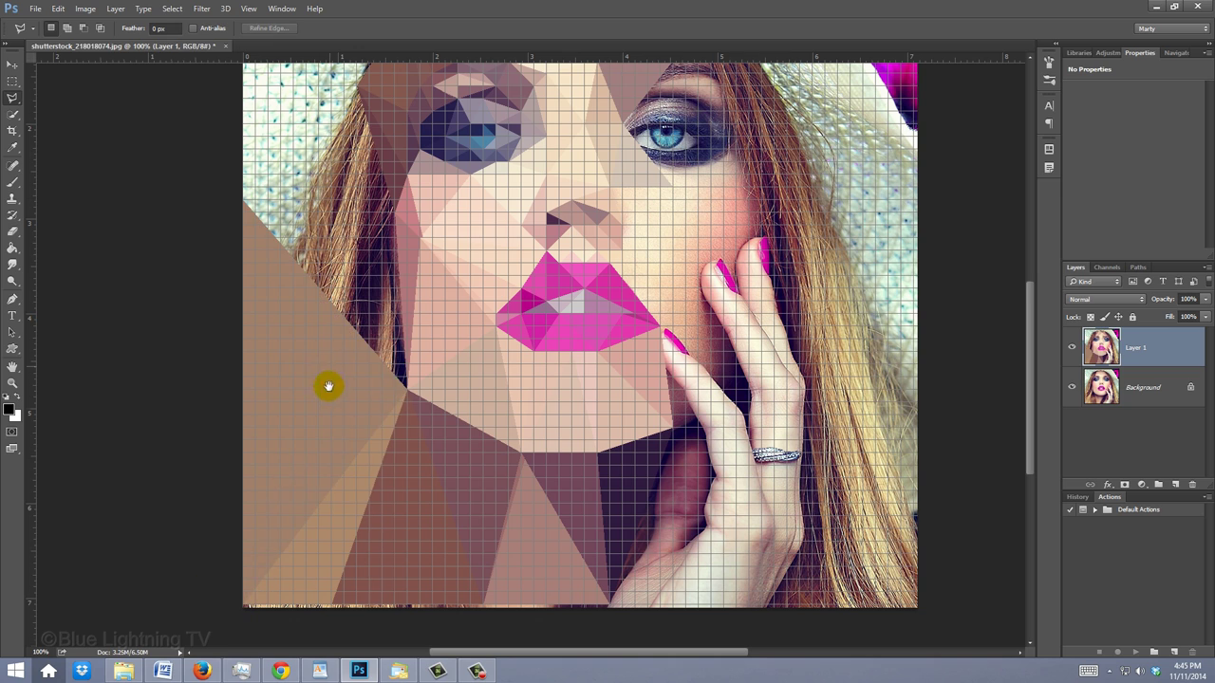
Average the color of the hair triangle beside the cheek, between the photo's side edge and the jaw corner.
{"action": "left_click_drag", "start_coordinate": [328, 387], "coordinate": [317, 531]}
{"action": "left_click", "coordinate": [233, 368]}
{"action": "left_click", "coordinate": [387, 546]}
{"action": "key", "text": "ctrl+f"}
{"action": "key", "text": "ctrl+d"}
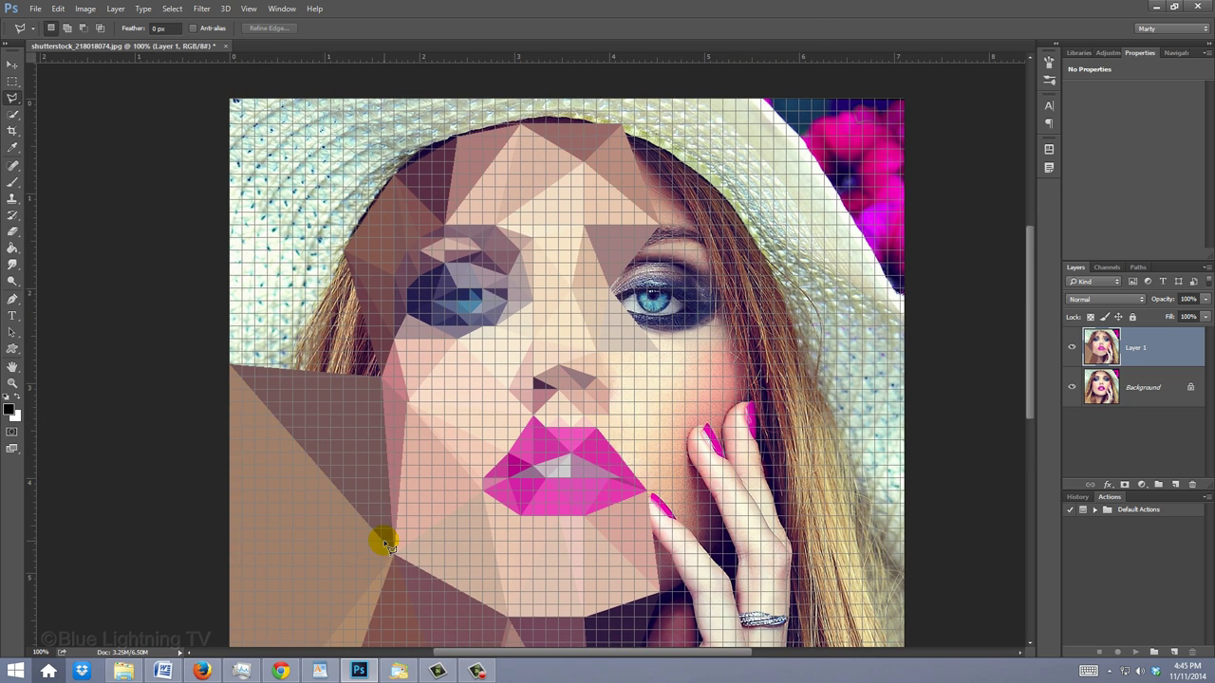
Average the colors of the hair triangle beside the temple and the adjoining hat triangle along the photo's side edge.
{"action": "left_click_drag", "start_coordinate": [432, 366], "coordinate": [434, 439]}
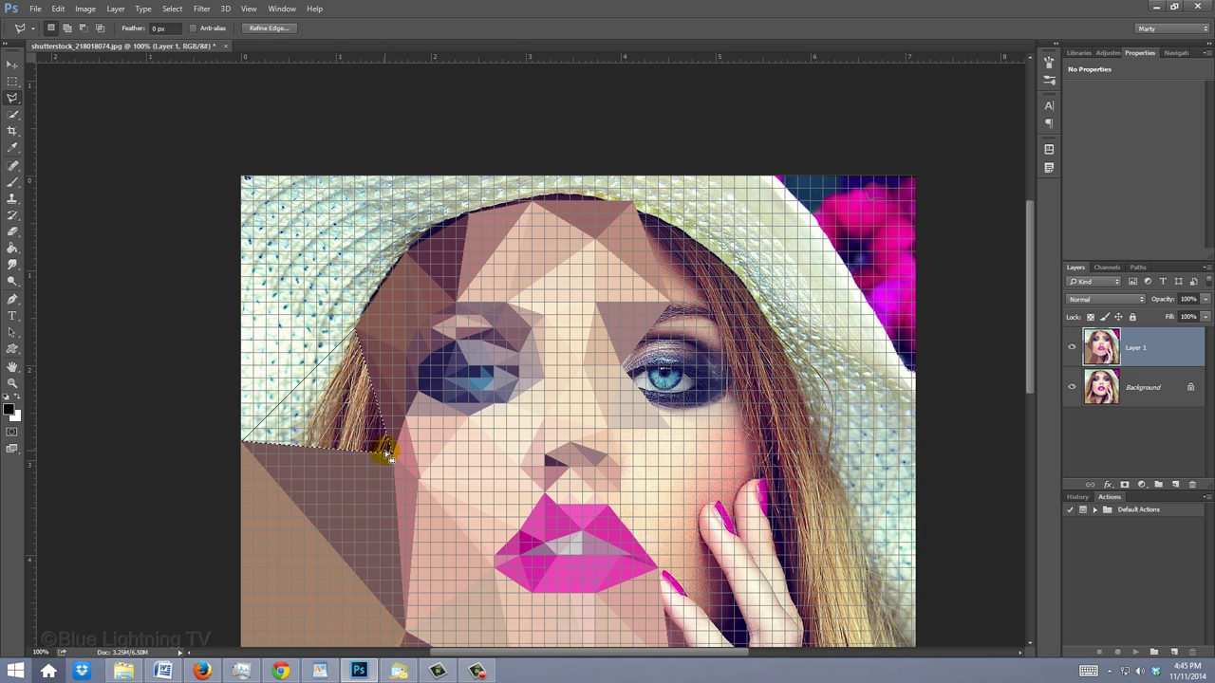
{"action": "left_click_drag", "start_coordinate": [352, 402], "coordinate": [355, 518]}
{"action": "left_click", "coordinate": [251, 315]}
{"action": "left_click", "coordinate": [250, 568]}
{"action": "left_click", "coordinate": [364, 455]}
{"action": "key", "text": "ctrl+f"}
{"action": "key", "text": "ctrl+d"}
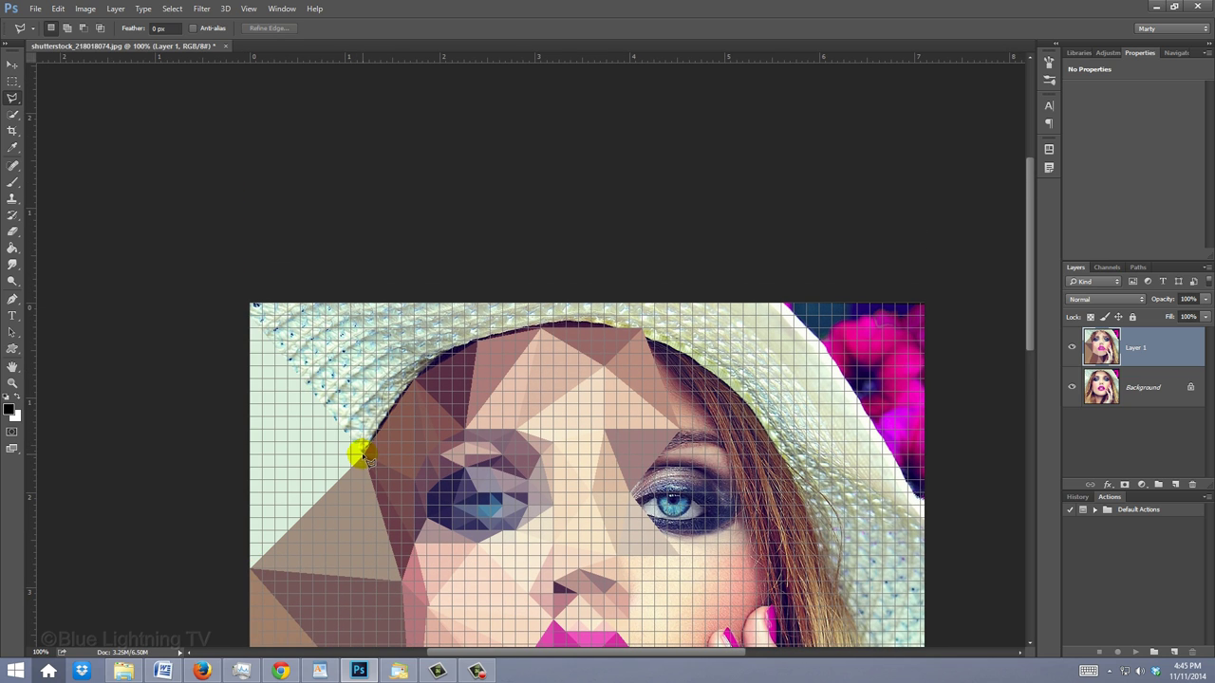
Average the color of the hat triangle from the photo's upper corner to the hair edge beside the temple.
{"action": "left_click", "coordinate": [251, 315]}
{"action": "left_click", "coordinate": [414, 380]}
{"action": "left_click", "coordinate": [364, 456]}
{"action": "key", "text": "ctrl+f"}
{"action": "key", "text": "ctrl+d"}
Average the color of the narrow hat brim triangle from the photo's upper corner to the hairline above the forehead.
{"action": "left_click", "coordinate": [251, 315]}
{"action": "left_click", "coordinate": [477, 340]}
{"action": "left_click", "coordinate": [415, 380]}
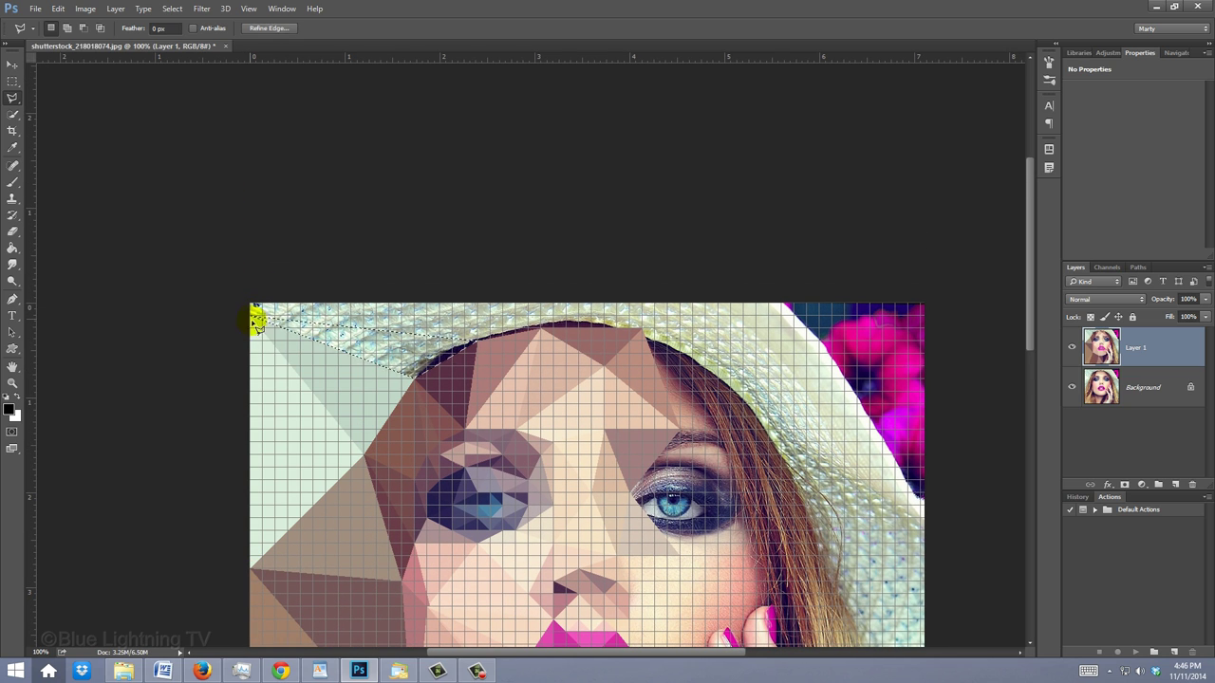
{"action": "left_click_drag", "start_coordinate": [258, 290], "coordinate": [135, 257]}
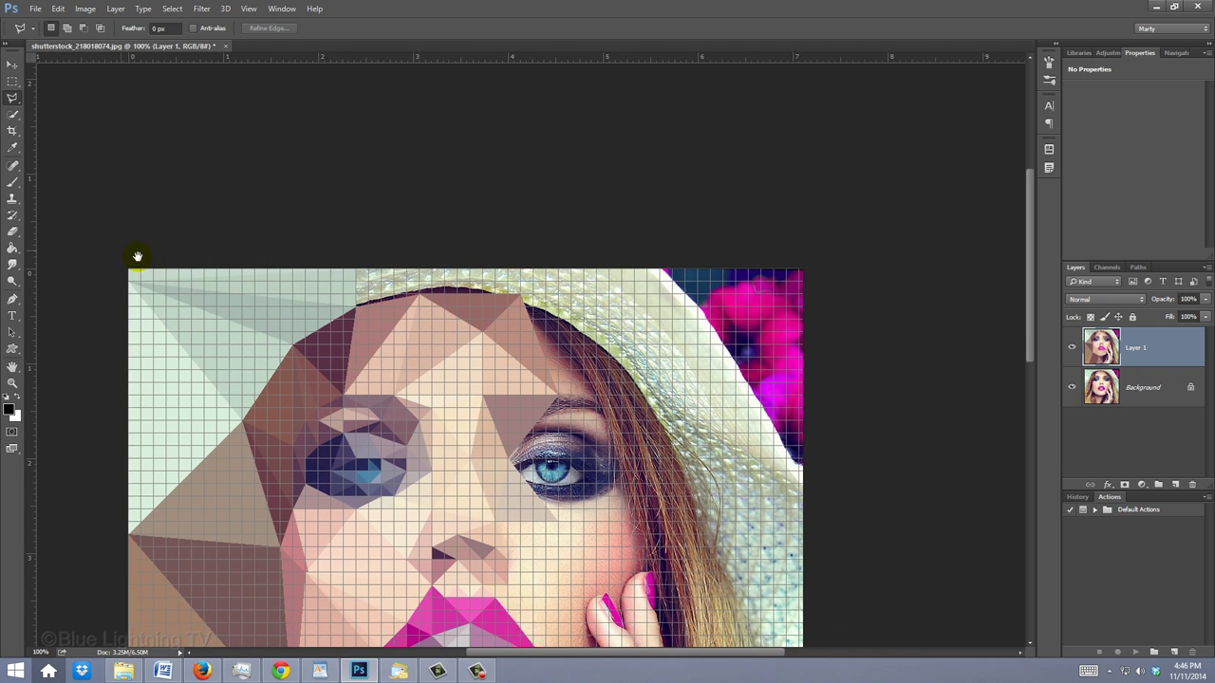
Average the color of the hair triangle between the forehead's upper corner, the hat brim and the far eyebrow.
{"action": "left_click", "coordinate": [521, 294]}
{"action": "left_click", "coordinate": [622, 359]}
{"action": "left_click", "coordinate": [560, 395]}
{"action": "left_click", "coordinate": [521, 294]}
{"action": "key", "text": "ctrl+f"}
{"action": "key", "text": "ctrl+d"}
Average the color of the hat triangle between the photo's upper edge and the hair triangle above the far eyebrow.
{"action": "left_click", "coordinate": [590, 271]}
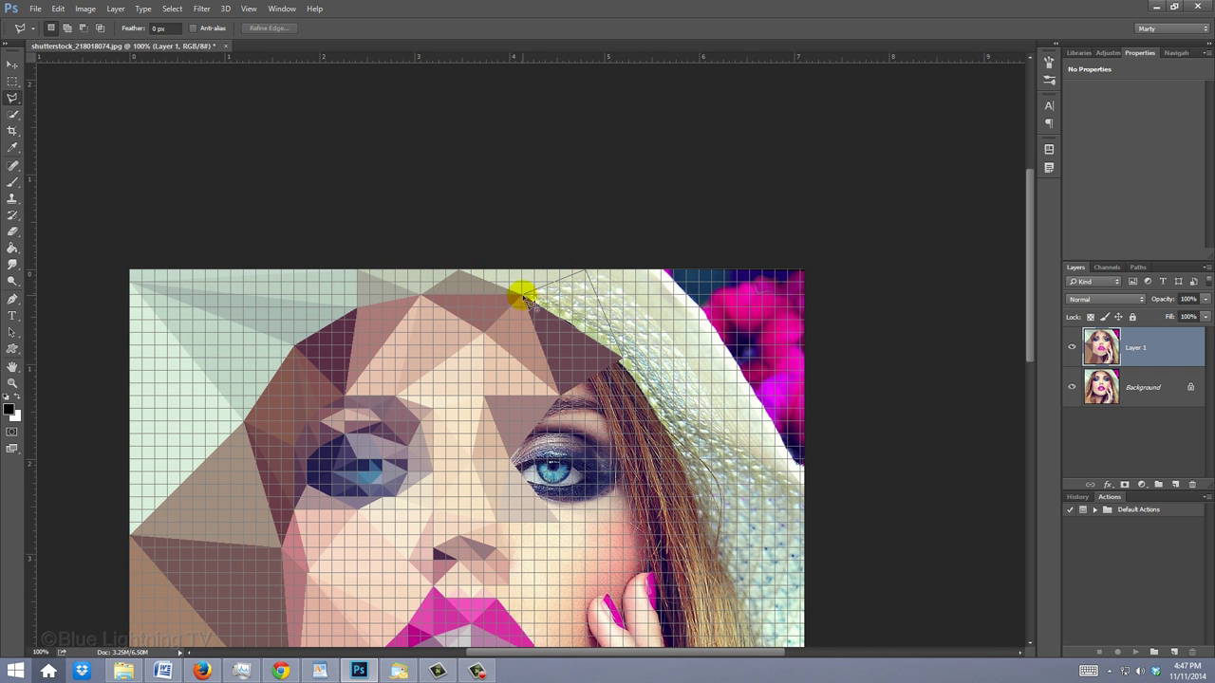
{"action": "key", "text": "ctrl+f"}
{"action": "left_click_drag", "start_coordinate": [518, 549], "coordinate": [538, 337]}
{"action": "key", "text": "ctrl+0"}
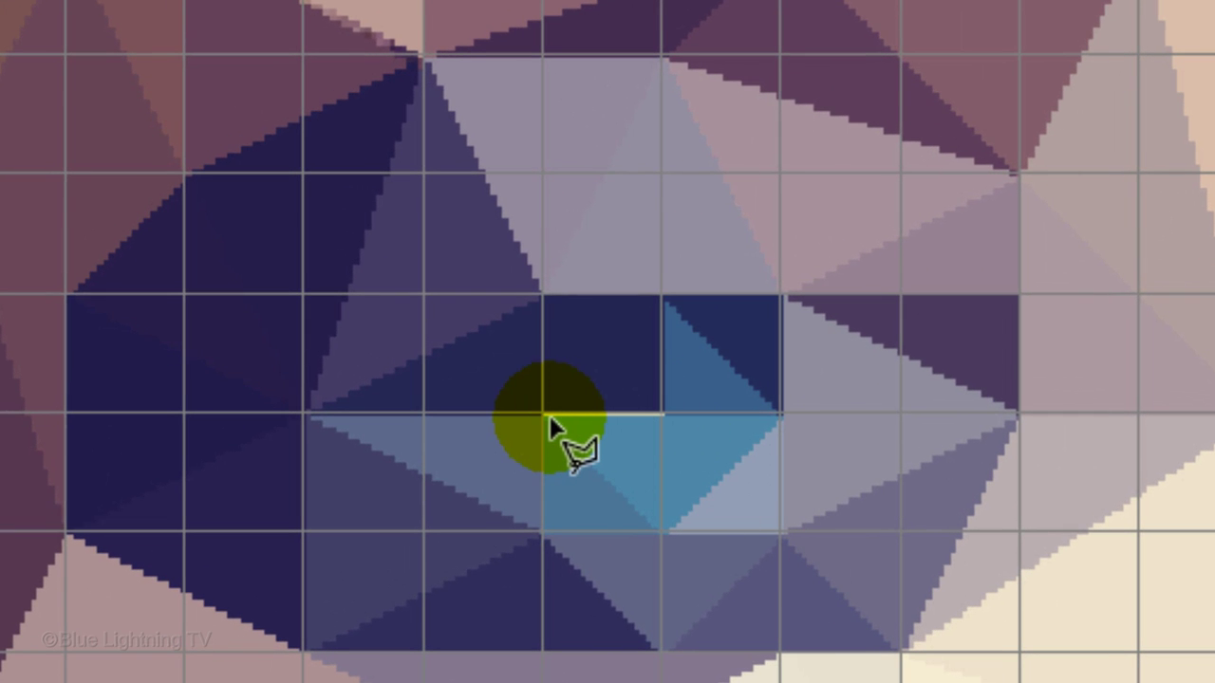
Select a small triangle just above the iris of the low-poly eye, fill it with white as a highlight, and deselect it.
{"action": "left_click", "coordinate": [544, 414]}
{"action": "left_click", "coordinate": [605, 358]}
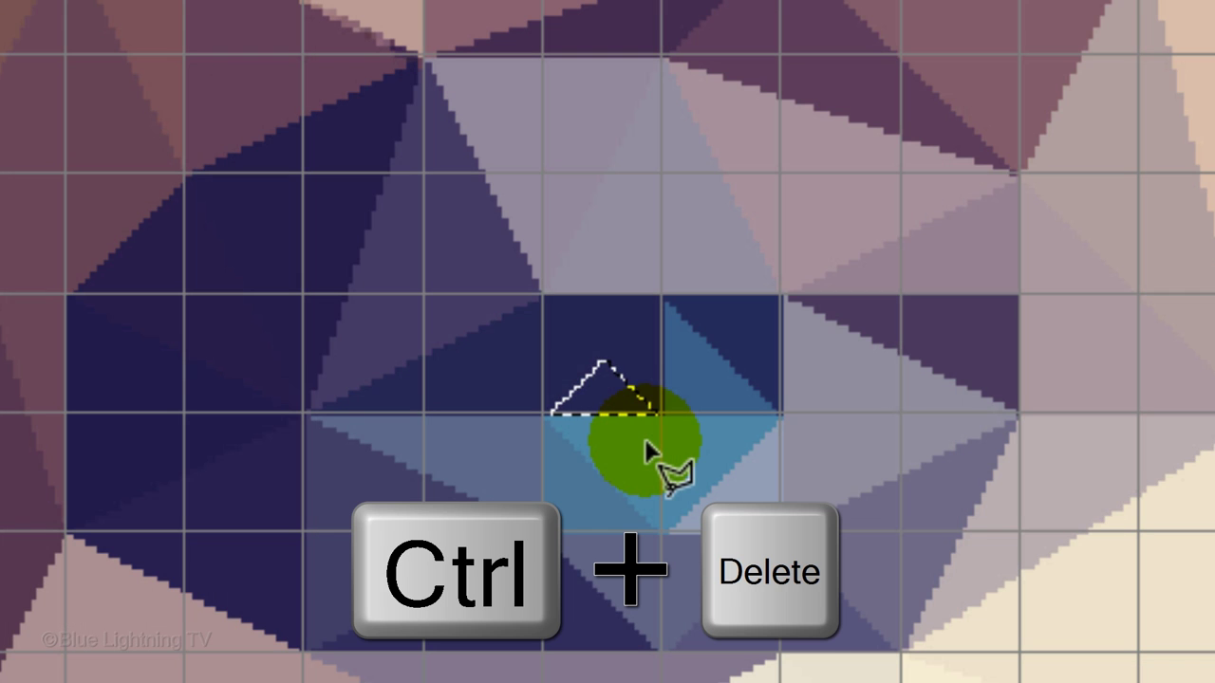
{"action": "key", "text": "ctrl+Delete"}
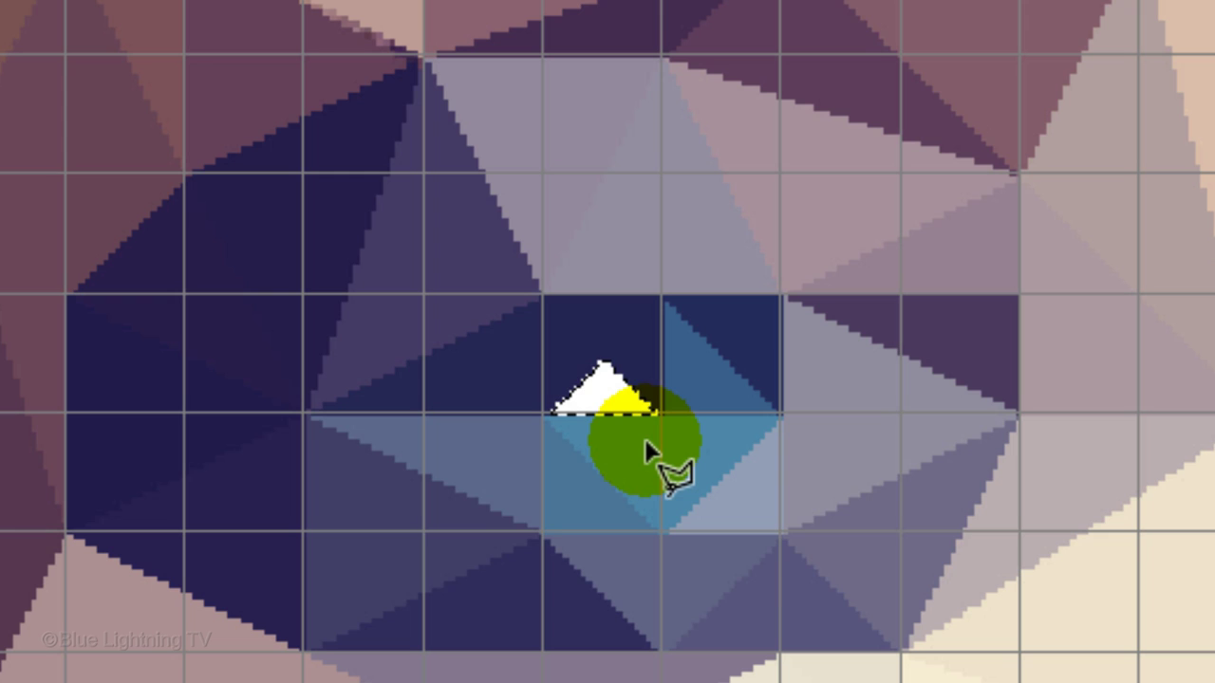
{"action": "key", "text": "ctrl+d"}
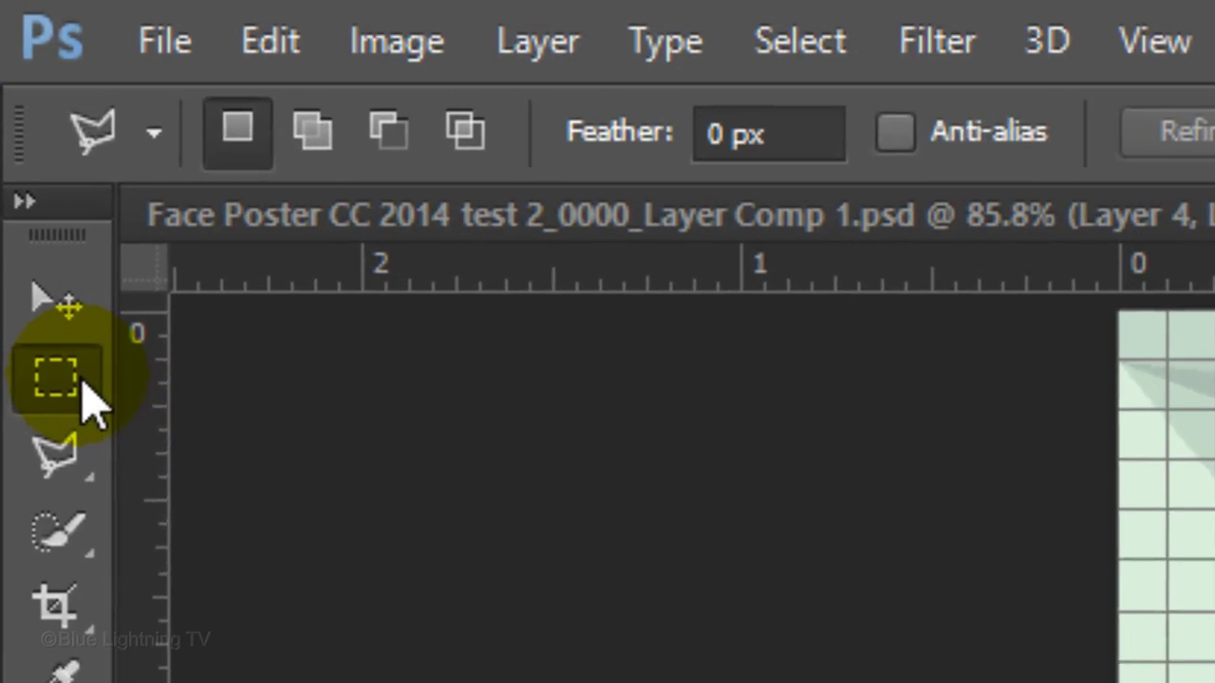
Select the finished low-poly half of the face with the Rectangular Marquee tool and copy it to a new layer.
{"action": "right_click", "coordinate": [90, 403]}
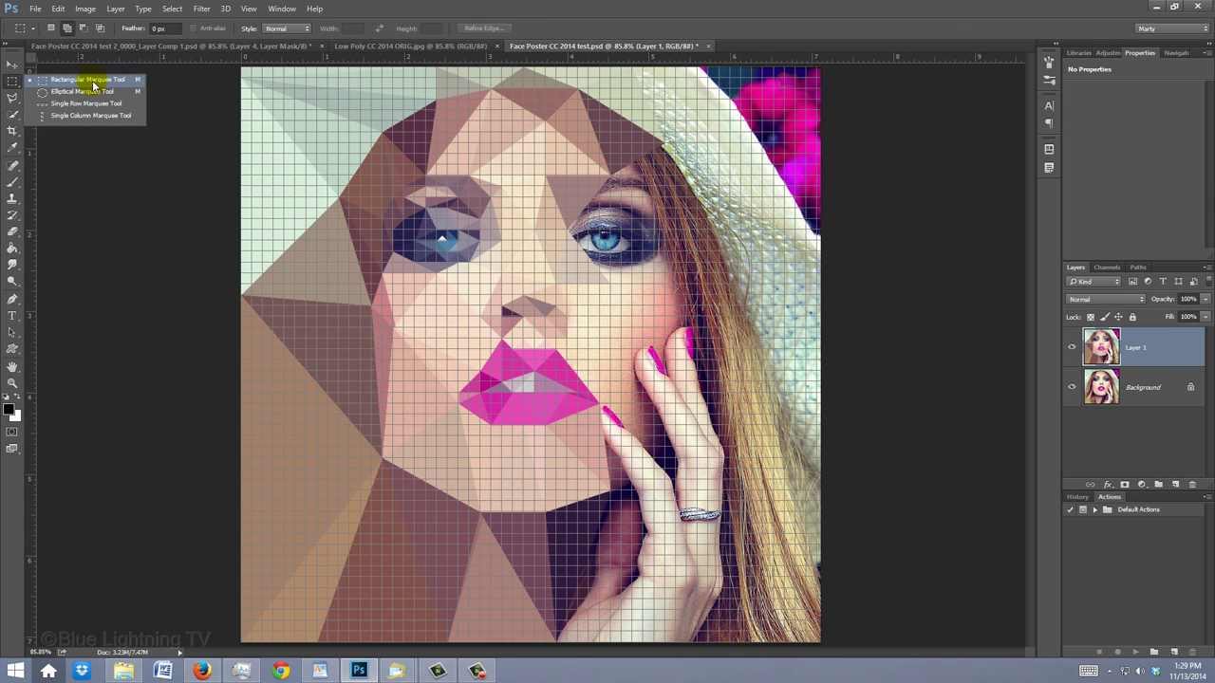
{"action": "left_click", "coordinate": [434, 386]}
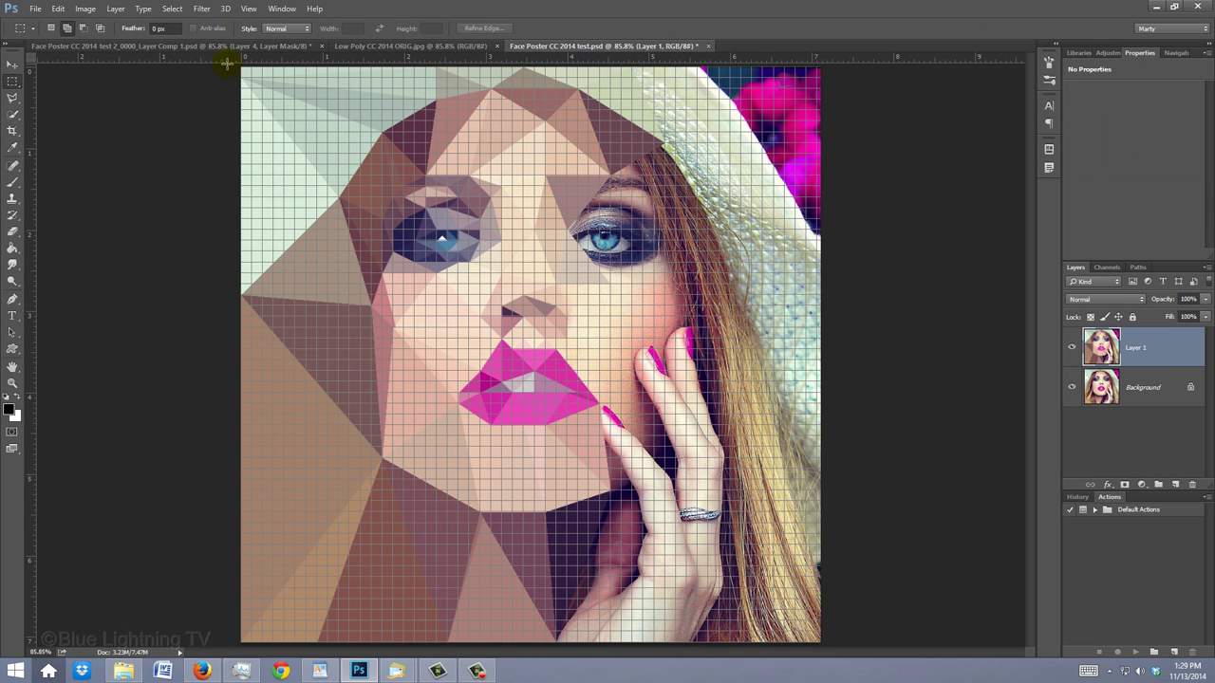
{"action": "left_click_drag", "start_coordinate": [233, 63], "coordinate": [531, 675]}
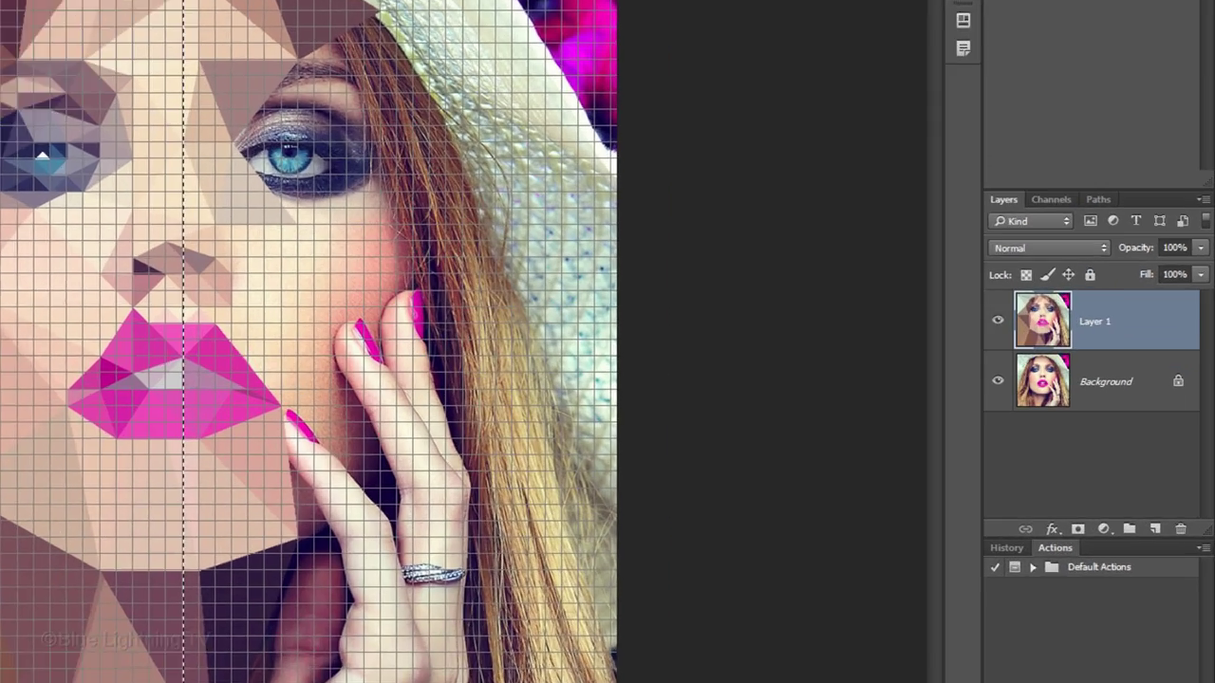
{"action": "key", "text": "ctrl+j"}
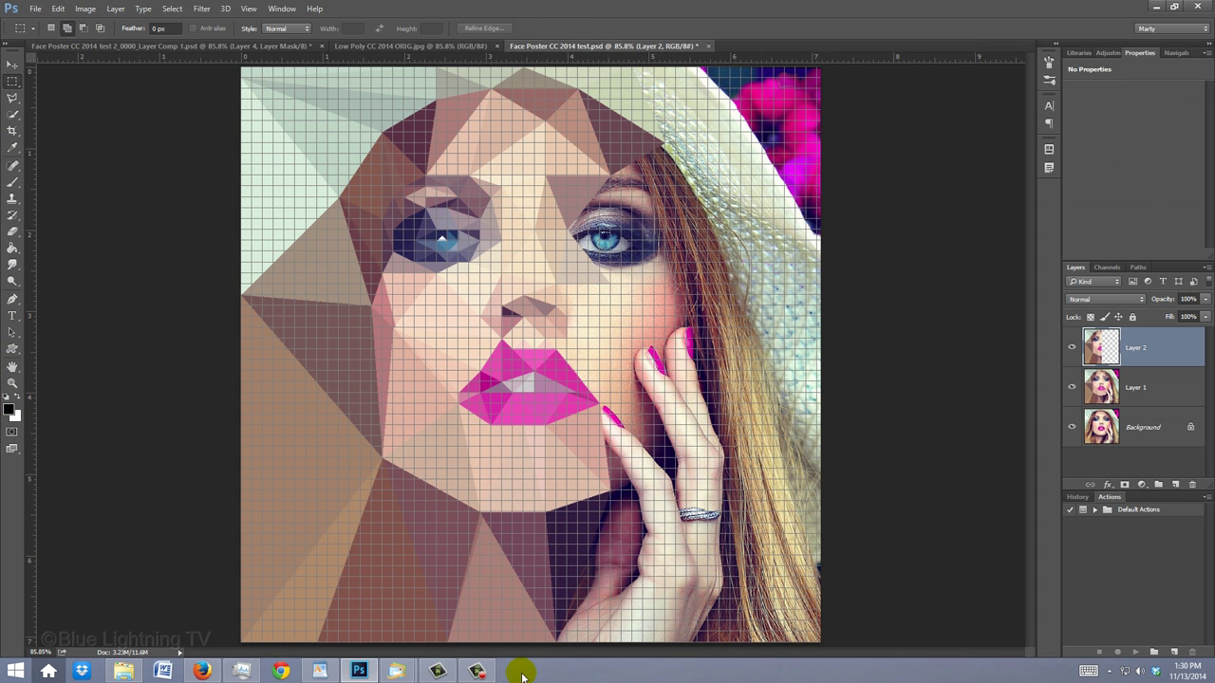
Mirror the copied half horizontally about the face's centerline with Free Transform so it covers the unfinished half.
{"action": "key", "text": "ctrl+t"}
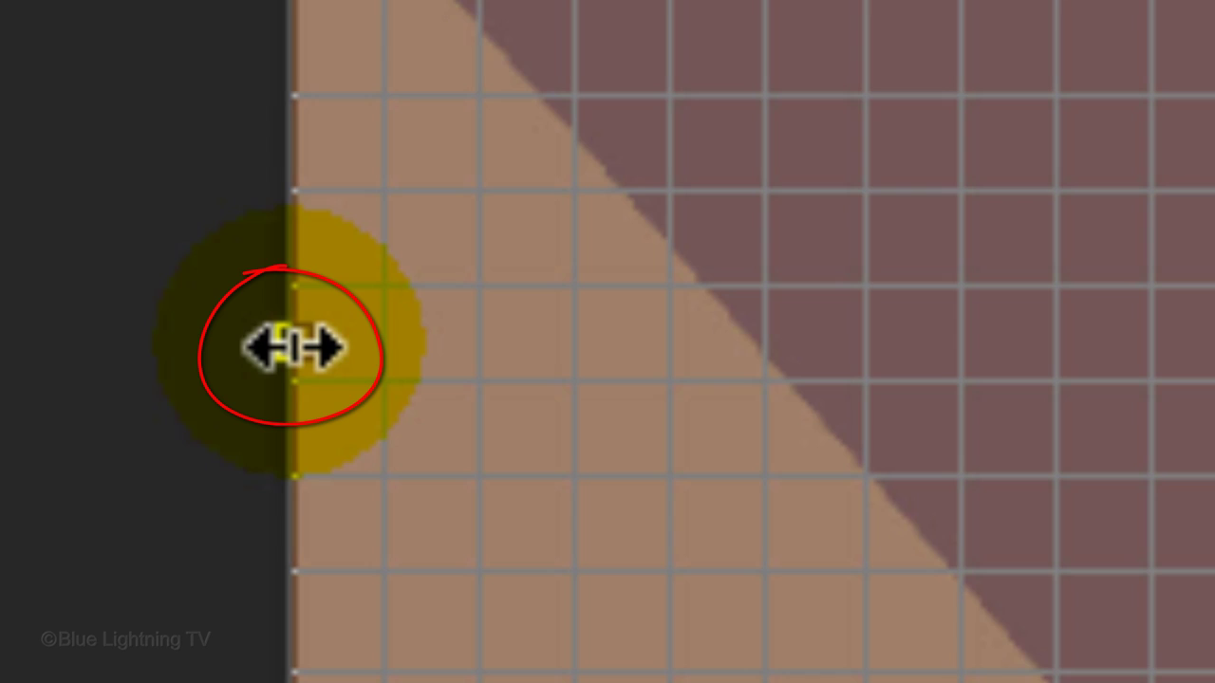
{"action": "left_click_drag", "start_coordinate": [241, 355], "coordinate": [820, 393]}
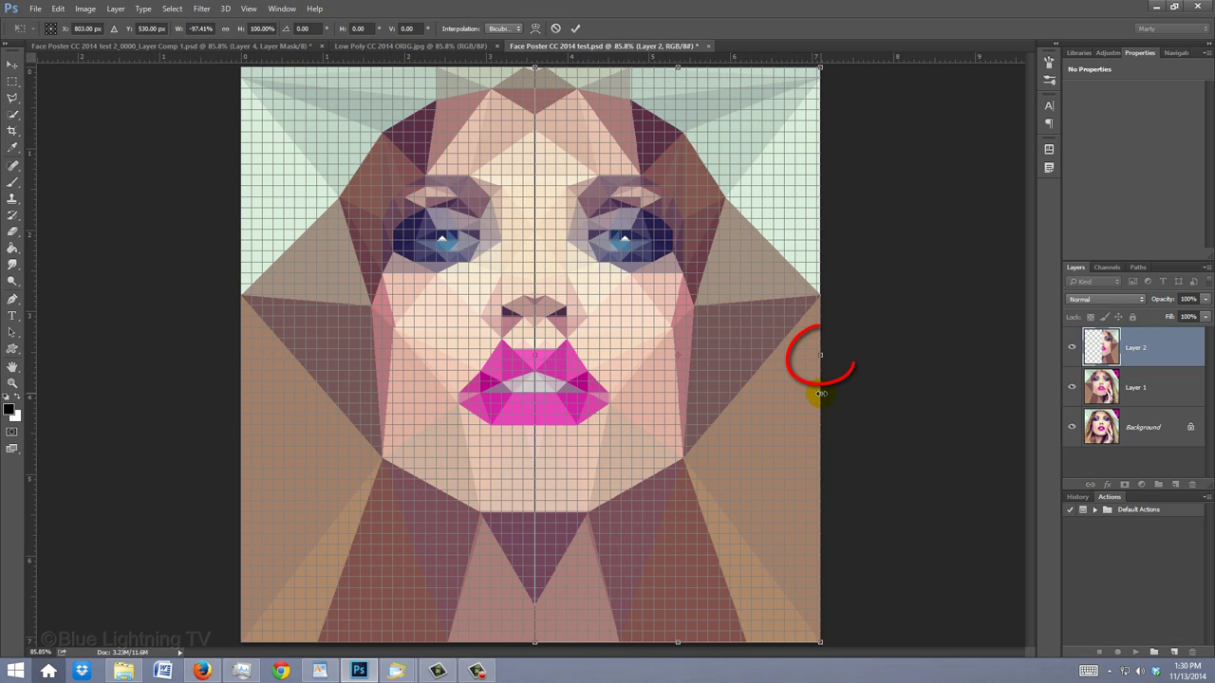
{"action": "key", "text": "Return"}
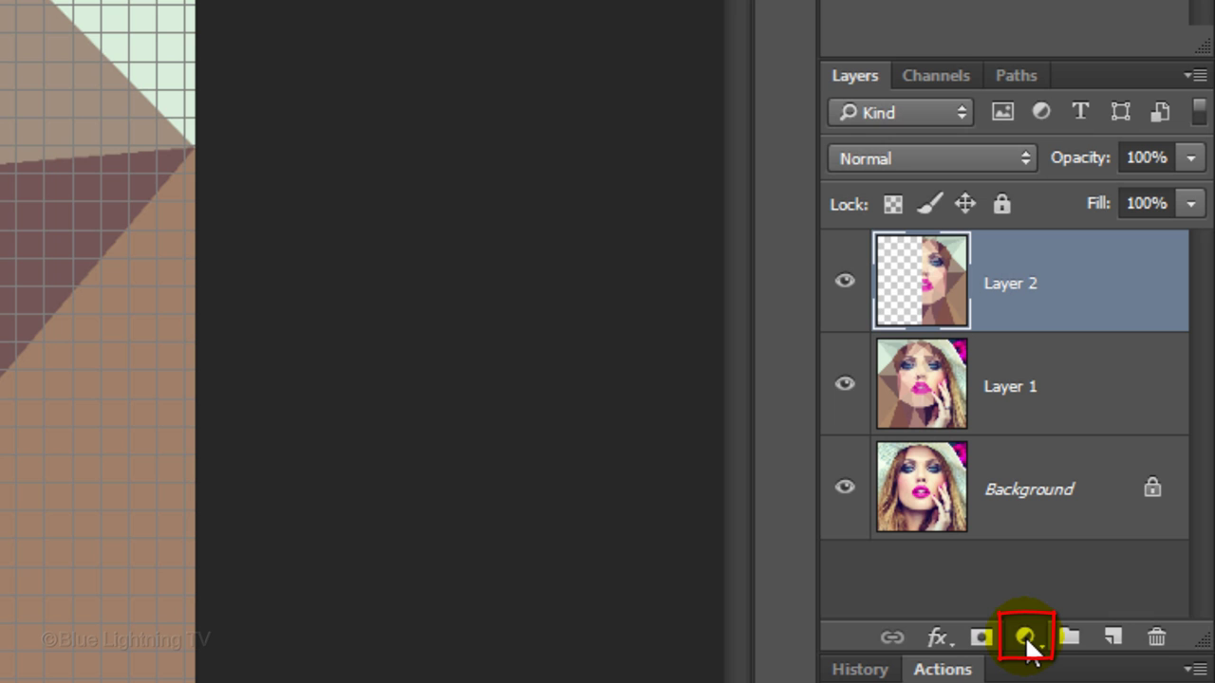
Add a Levels adjustment layer above Layer 2 and clip it so it affects only that layer.
{"action": "left_click", "coordinate": [1025, 636]}
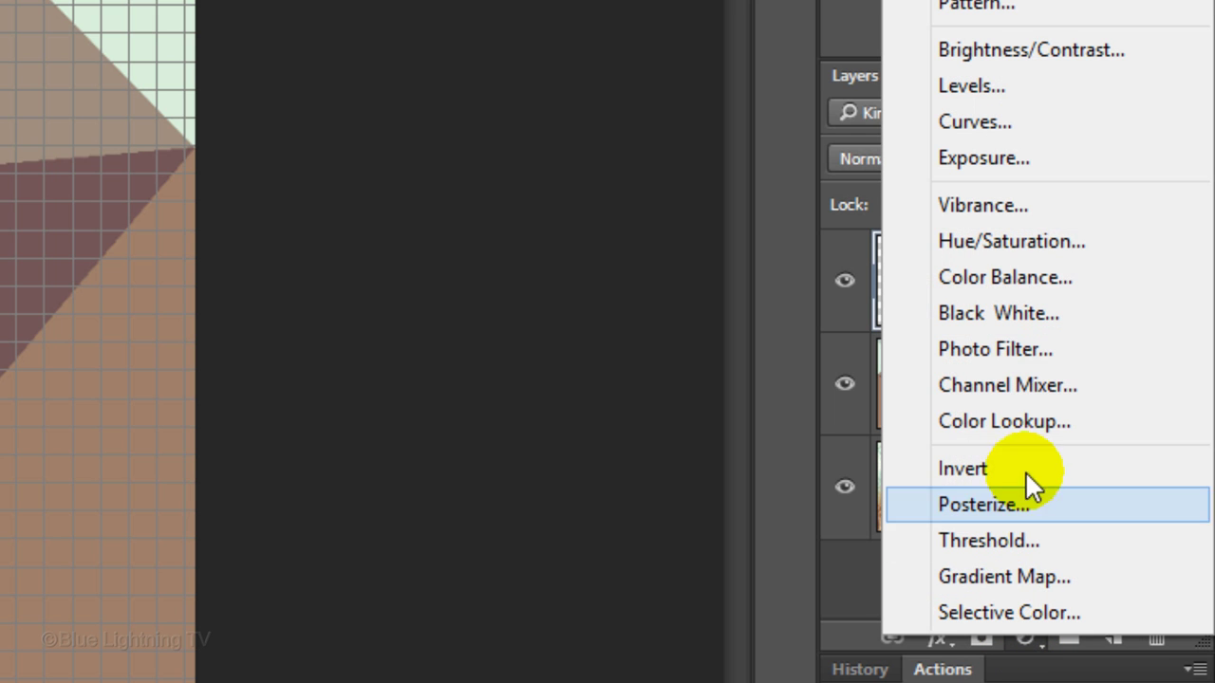
{"action": "left_click", "coordinate": [990, 87]}
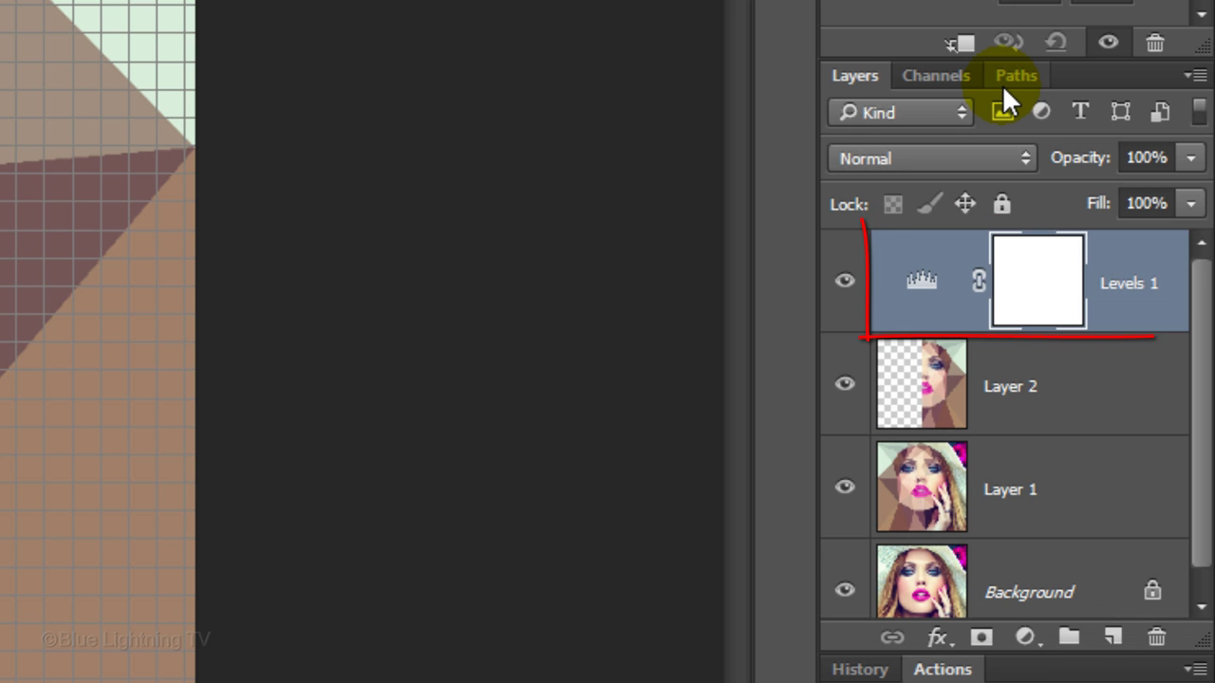
{"action": "left_click", "coordinate": [962, 46]}
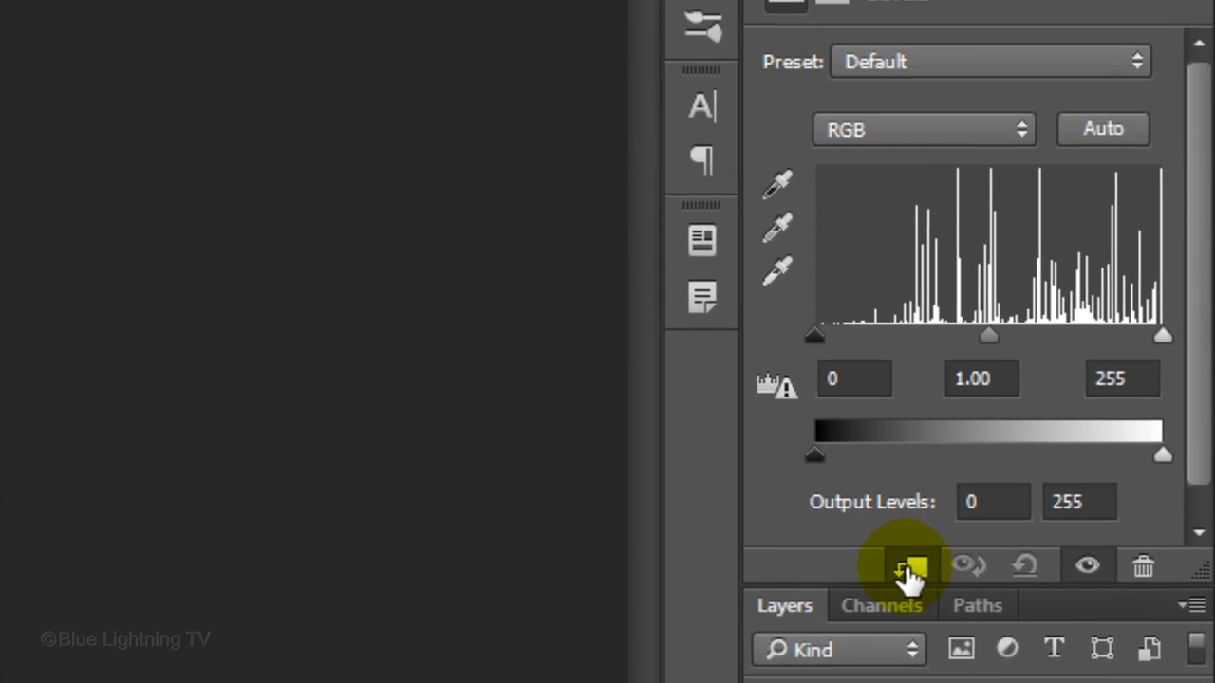
Set the Levels midtone input to 0.65 to darken the mirrored half, and hide the grid.
{"action": "left_click", "coordinate": [983, 422]}
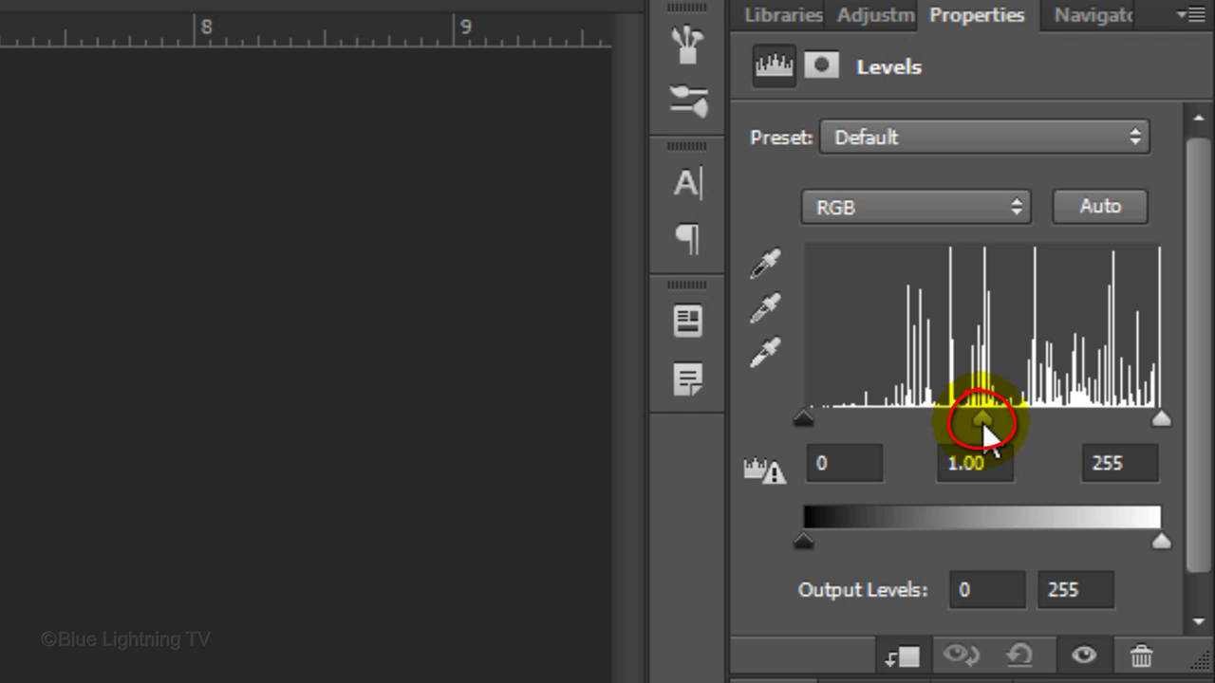
{"action": "left_click_drag", "start_coordinate": [984, 418], "coordinate": [1030, 419]}
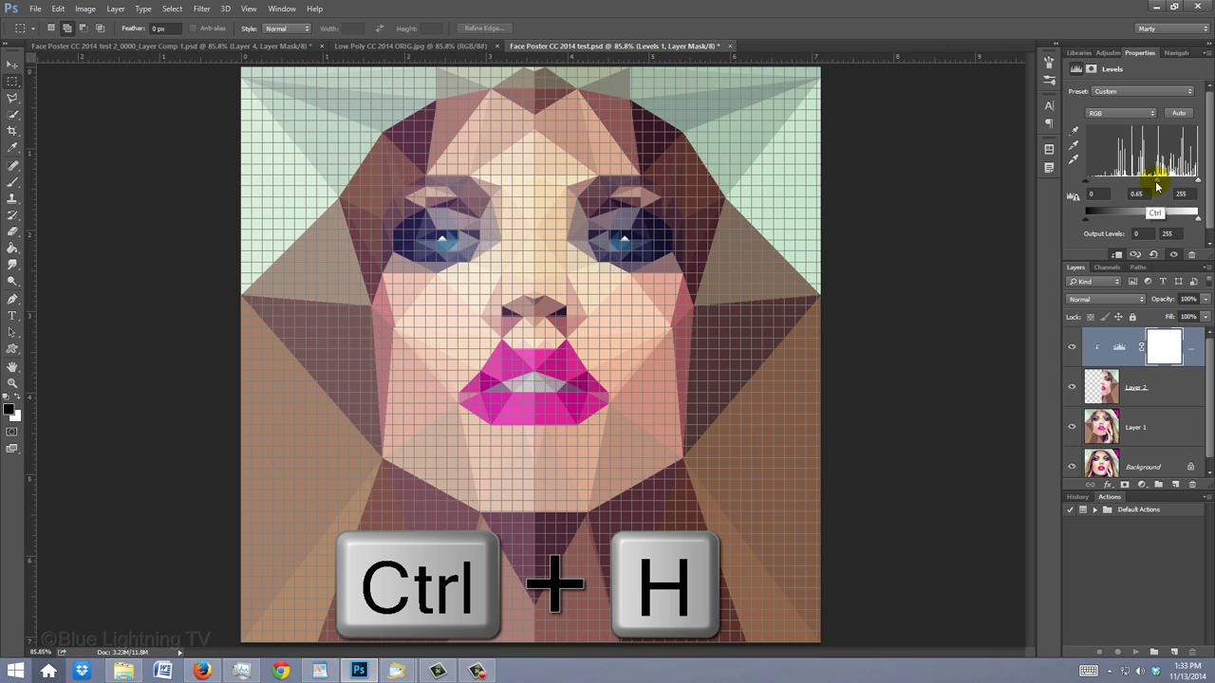
{"action": "key", "text": "ctrl+h"}
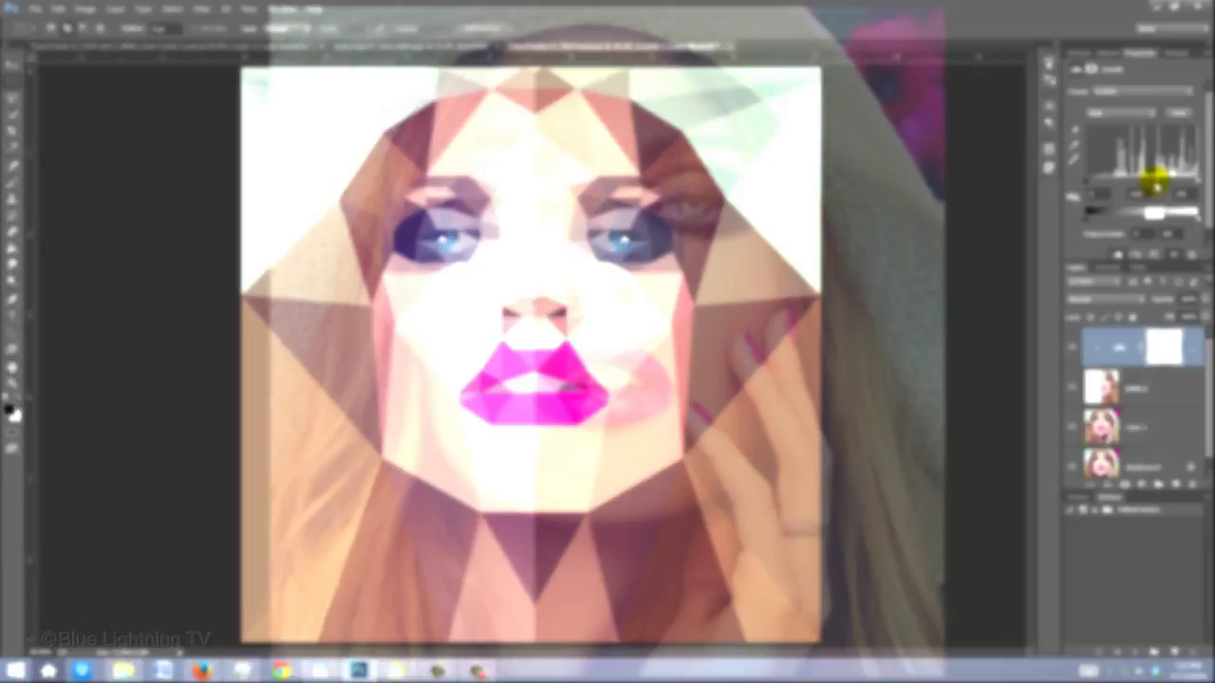